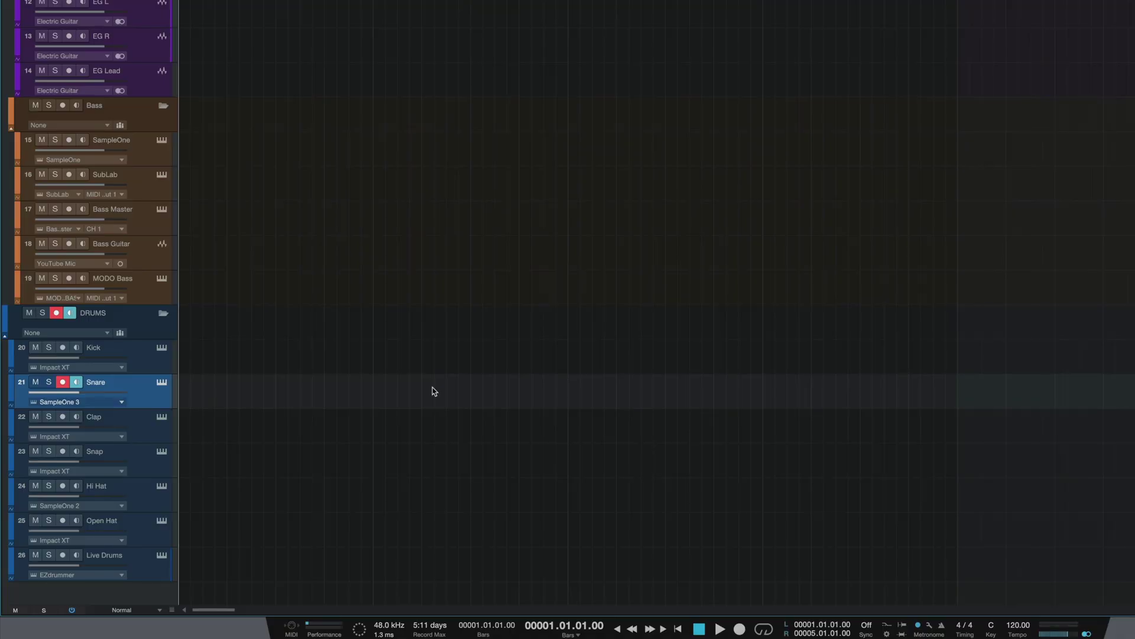
# Step: Create a four-bar part on the Snare track and fill it with the Sample One "Snare/Clap on 3" pattern
pyautogui.doubleClick(235, 394)
pyautogui.doubleClick(255, 397)
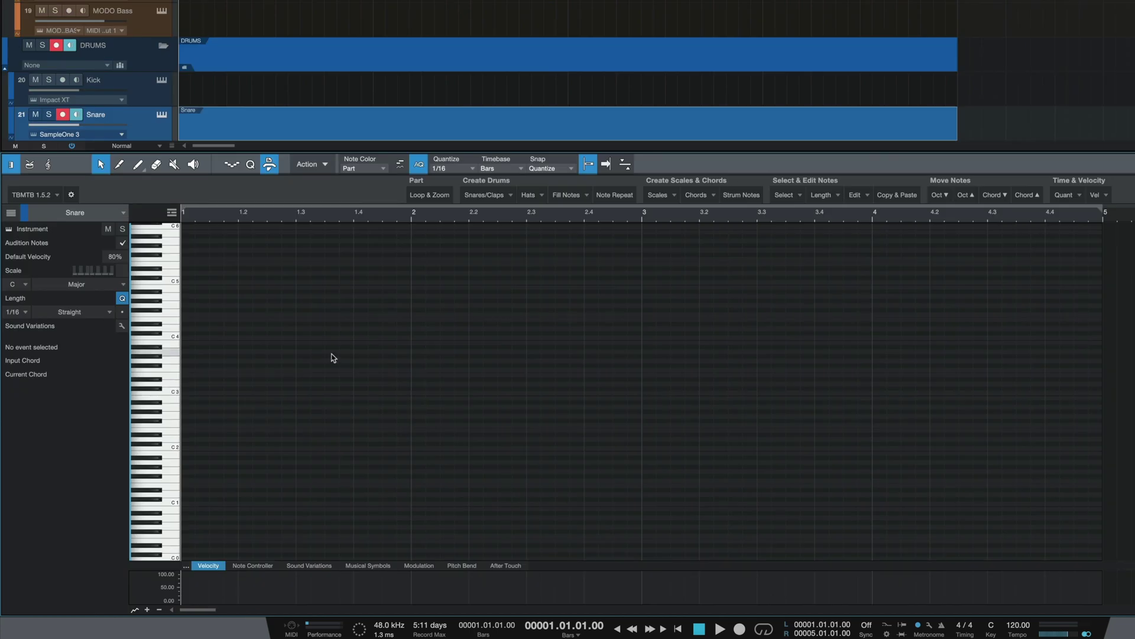
pyautogui.click(505, 196)
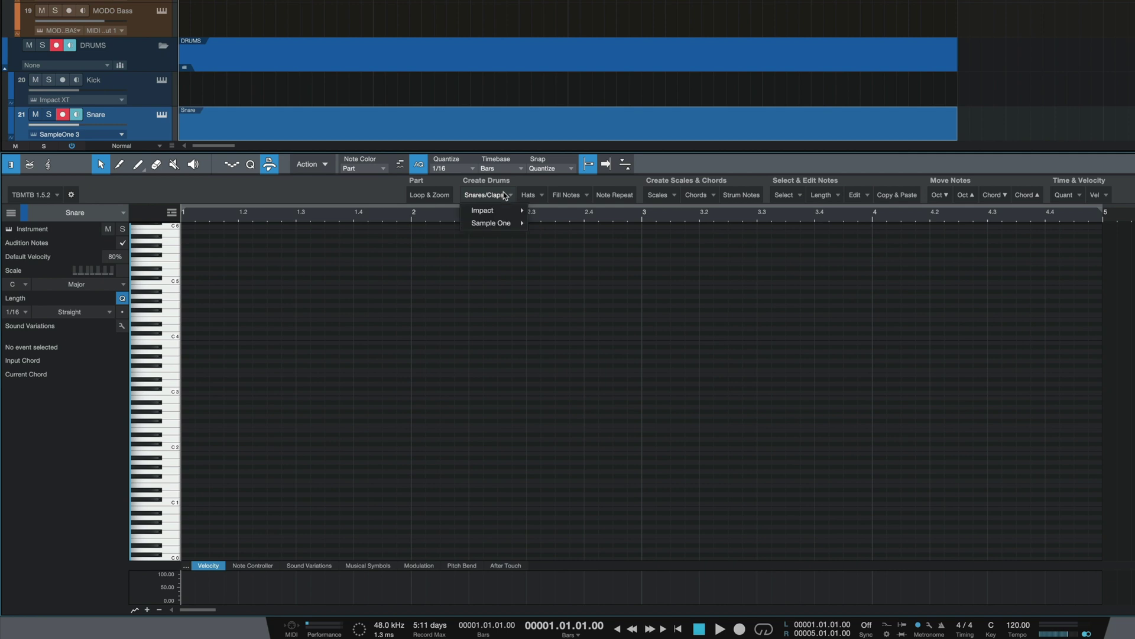
pyautogui.moveTo(497, 225)
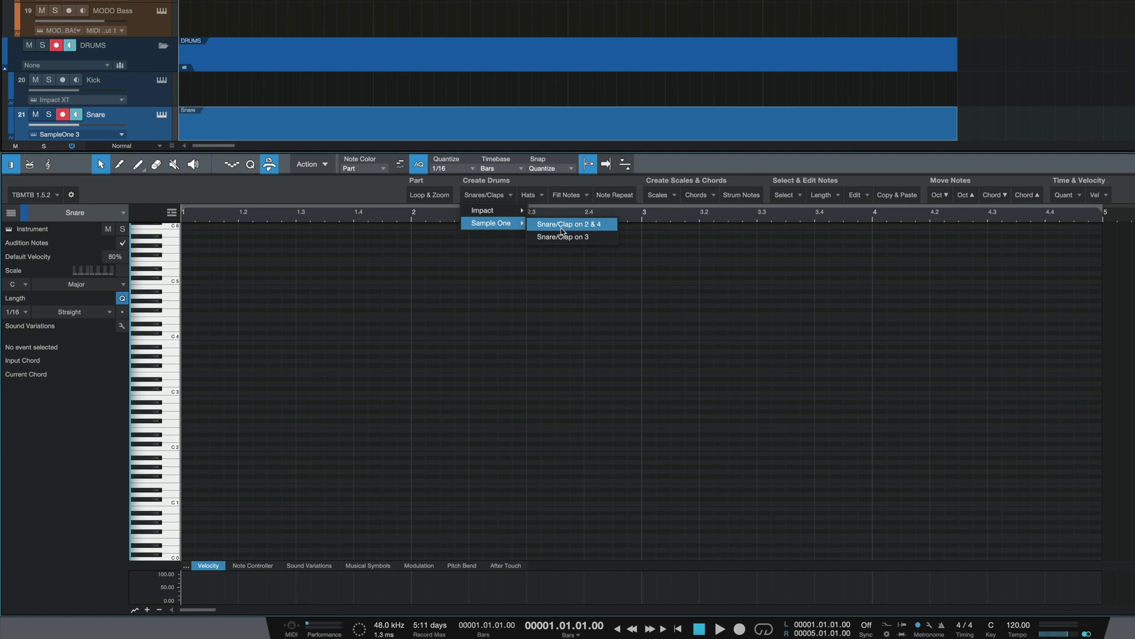
pyautogui.click(583, 237)
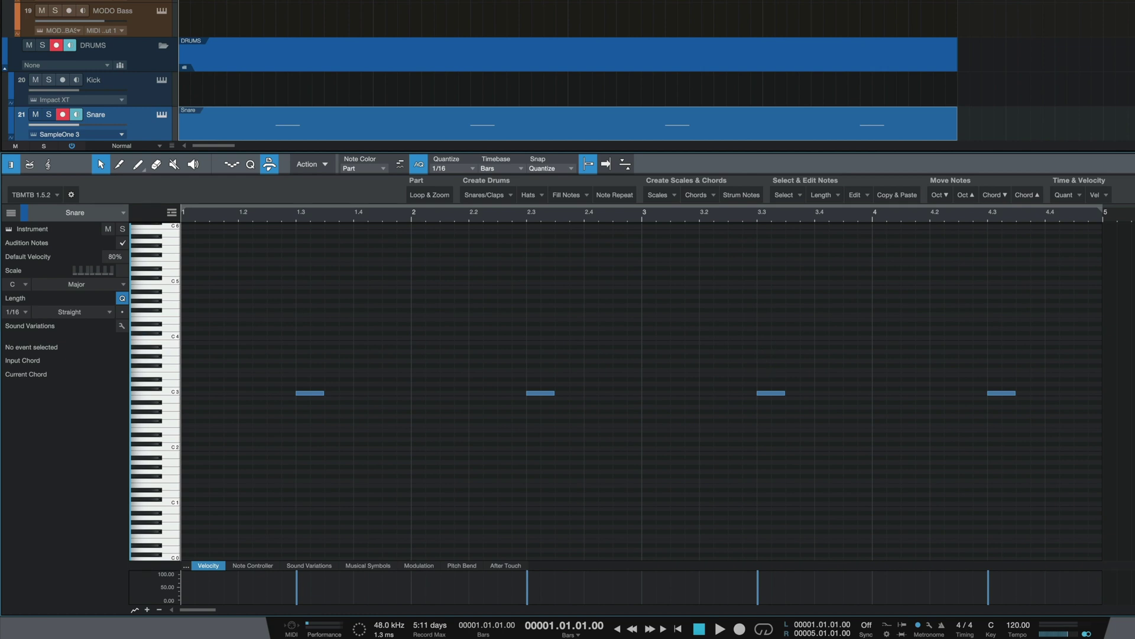
pyautogui.press('F2')
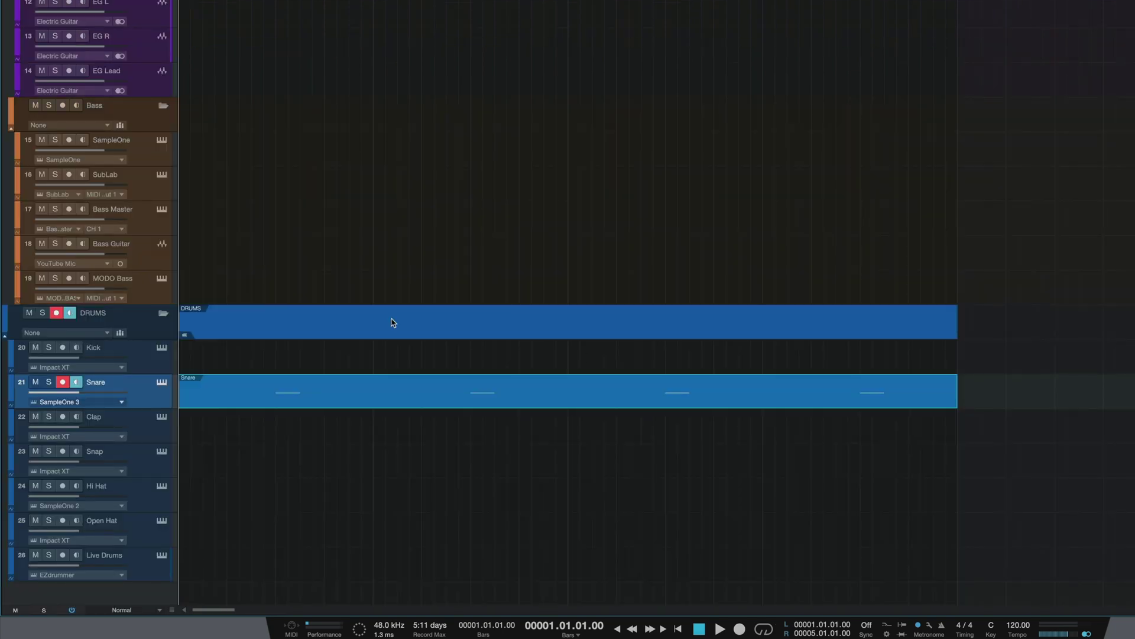
# Step: Create a four-bar part on the Hi Hat track and fill it with a Sample One pattern of eighth-note hats
pyautogui.doubleClick(234, 494)
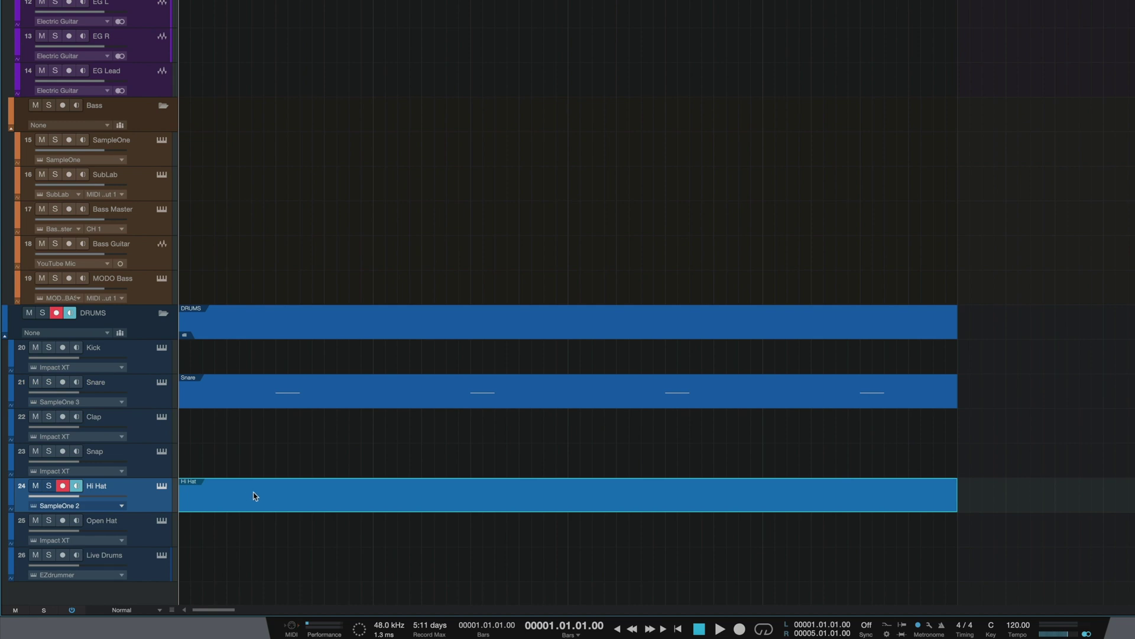
pyautogui.doubleClick(254, 495)
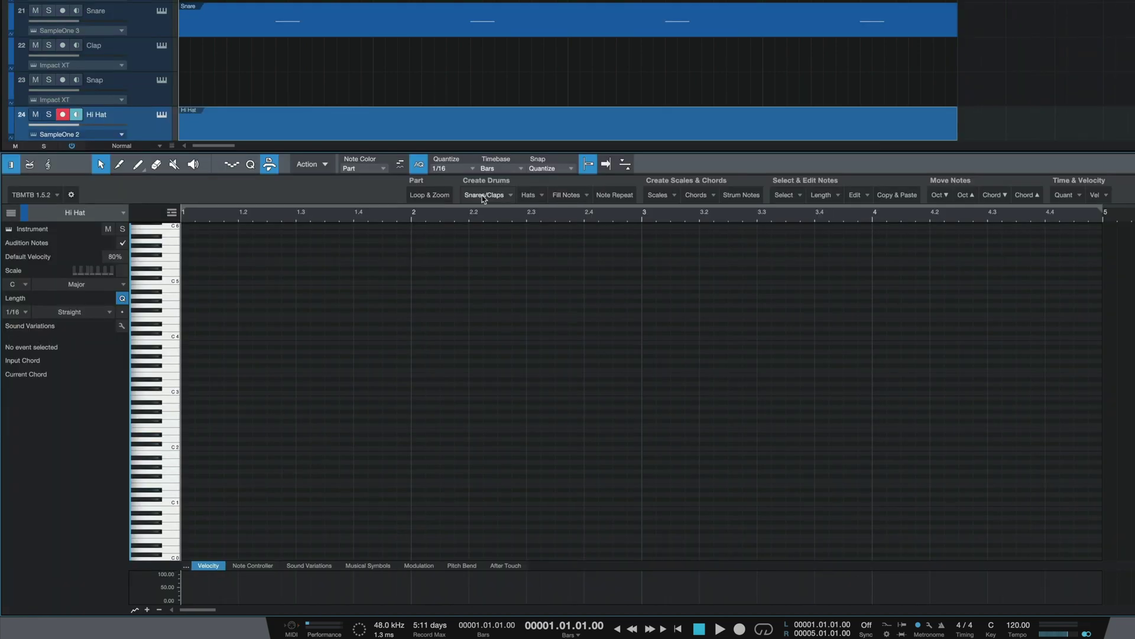
pyautogui.click(541, 196)
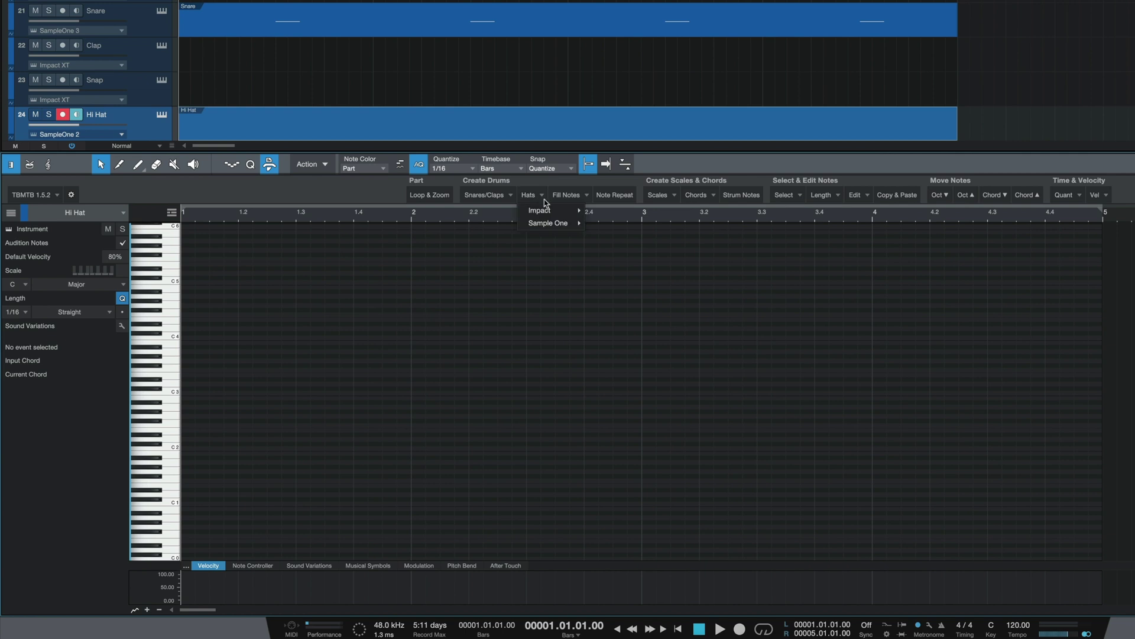
pyautogui.moveTo(560, 229)
pyautogui.click(602, 236)
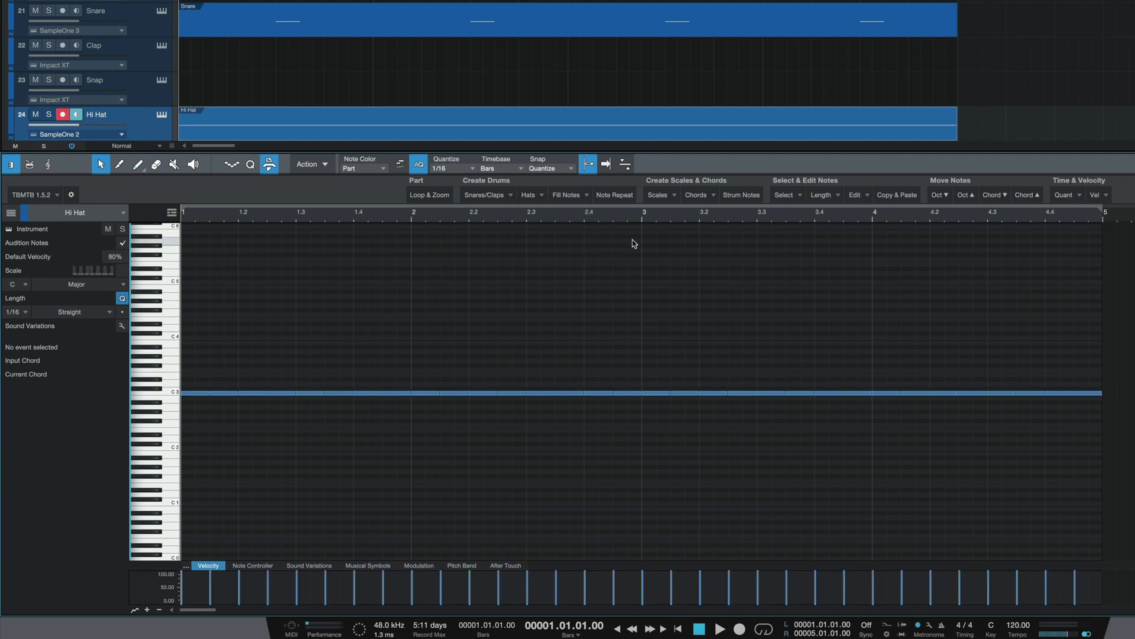
pyautogui.press('F2')
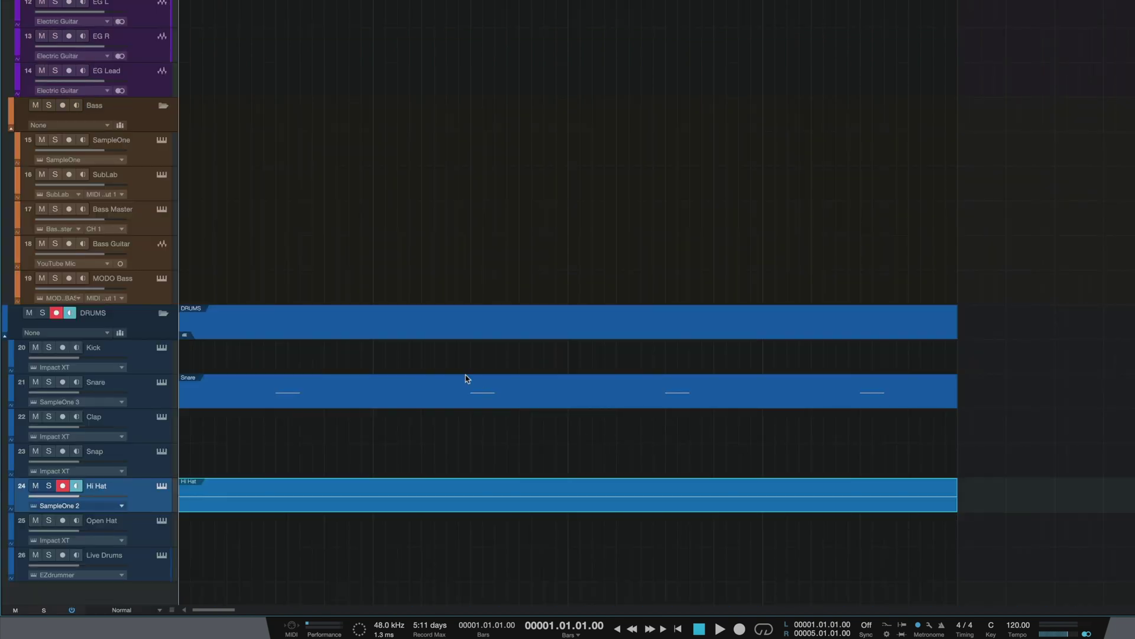
# Step: Record a four-bar kick pattern live on the empty Kick track, from bar 1 to bar 5
pyautogui.doubleClick(217, 359)
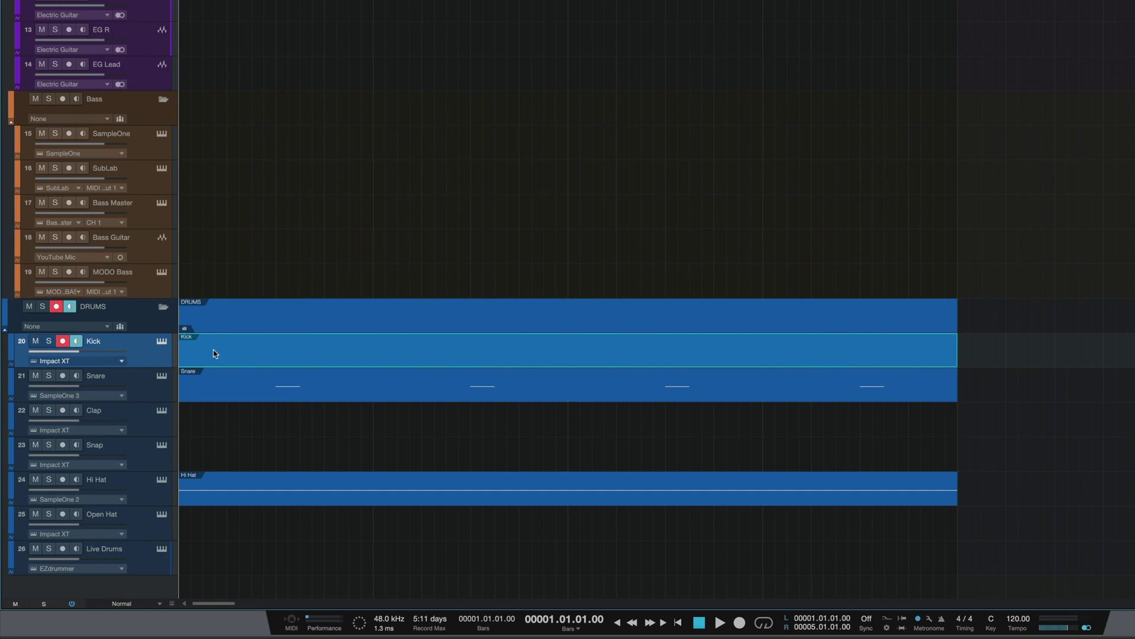
pyautogui.press('Delete')
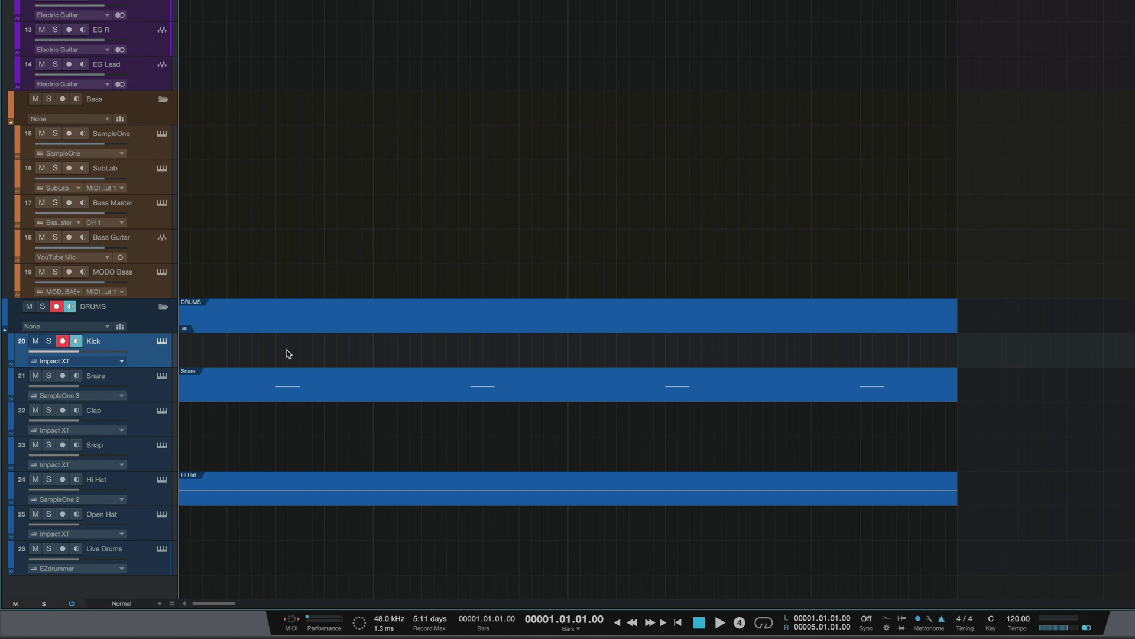
pyautogui.press('KP_Multiply')
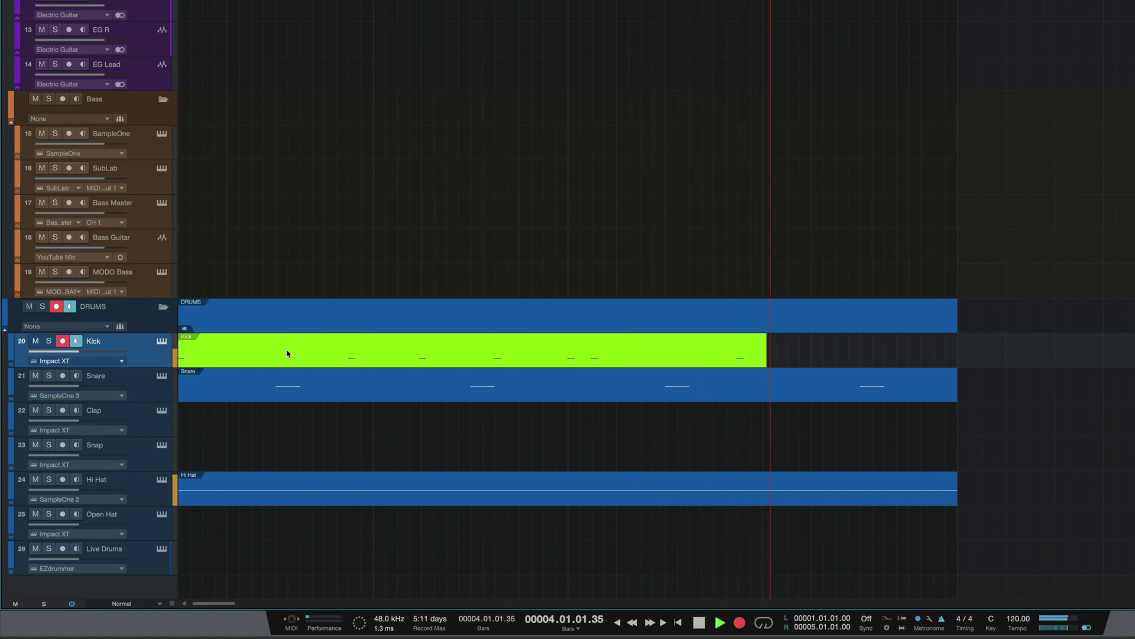
pyautogui.press('space')
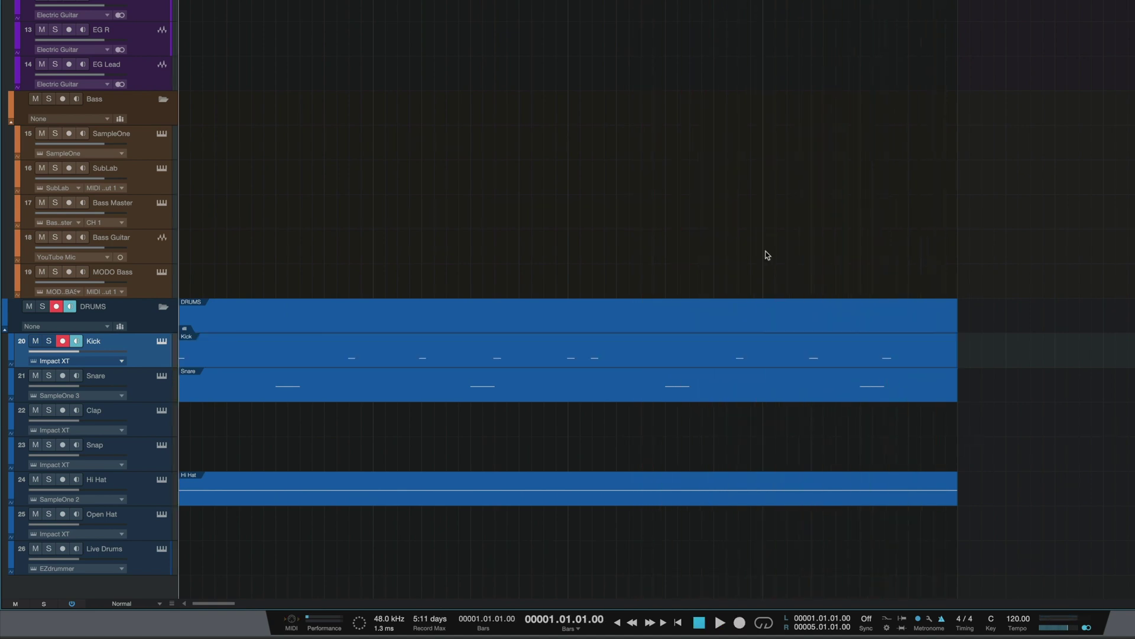
# Step: Quantize the recorded kick notes and their lengths to 1/16 and set their velocity to 100%
pyautogui.doubleClick(686, 359)
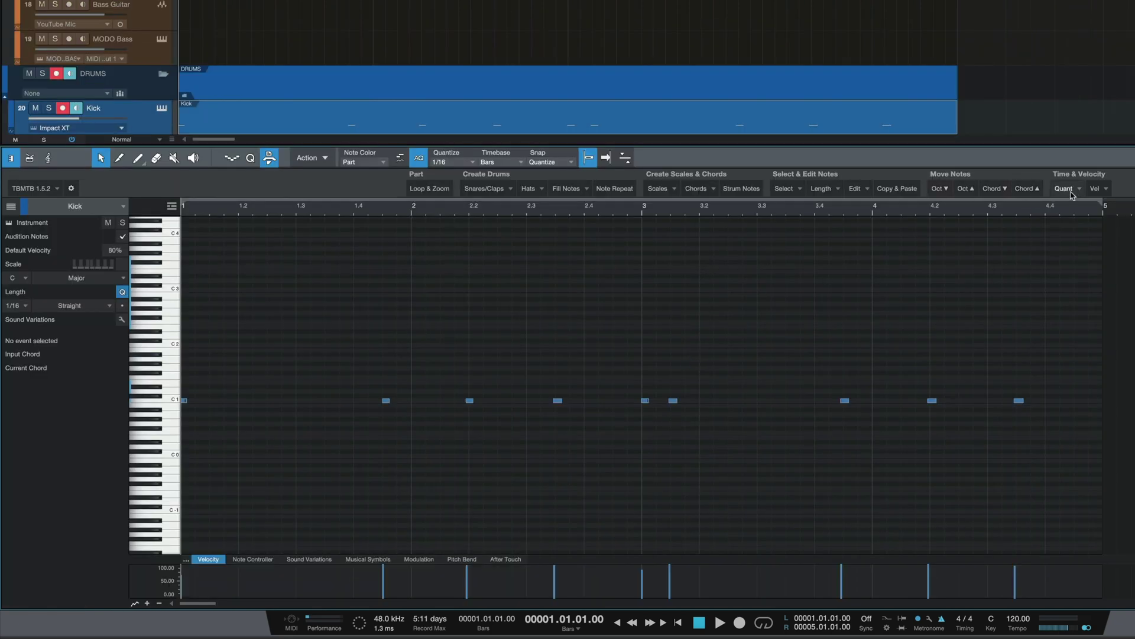
pyautogui.click(1068, 189)
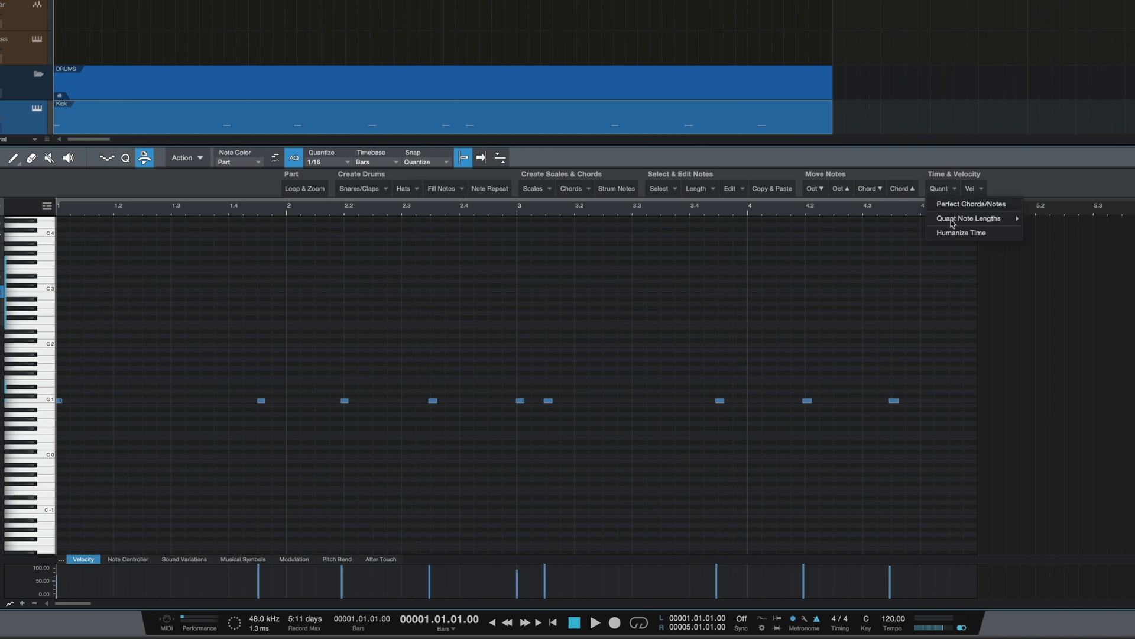
pyautogui.moveTo(969, 220)
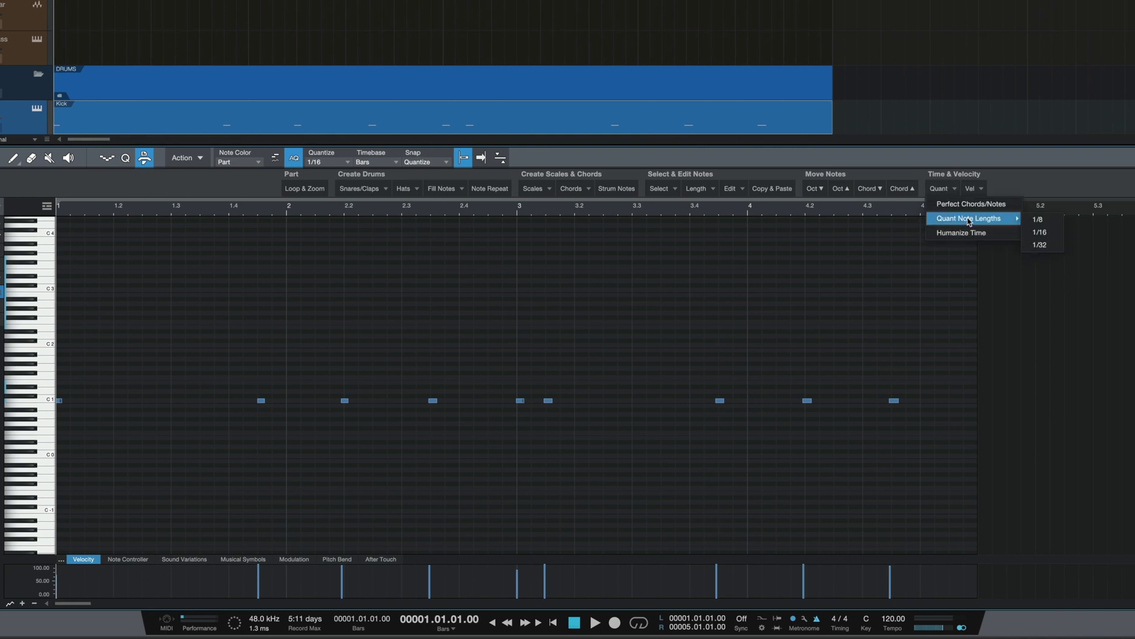
pyautogui.click(1052, 234)
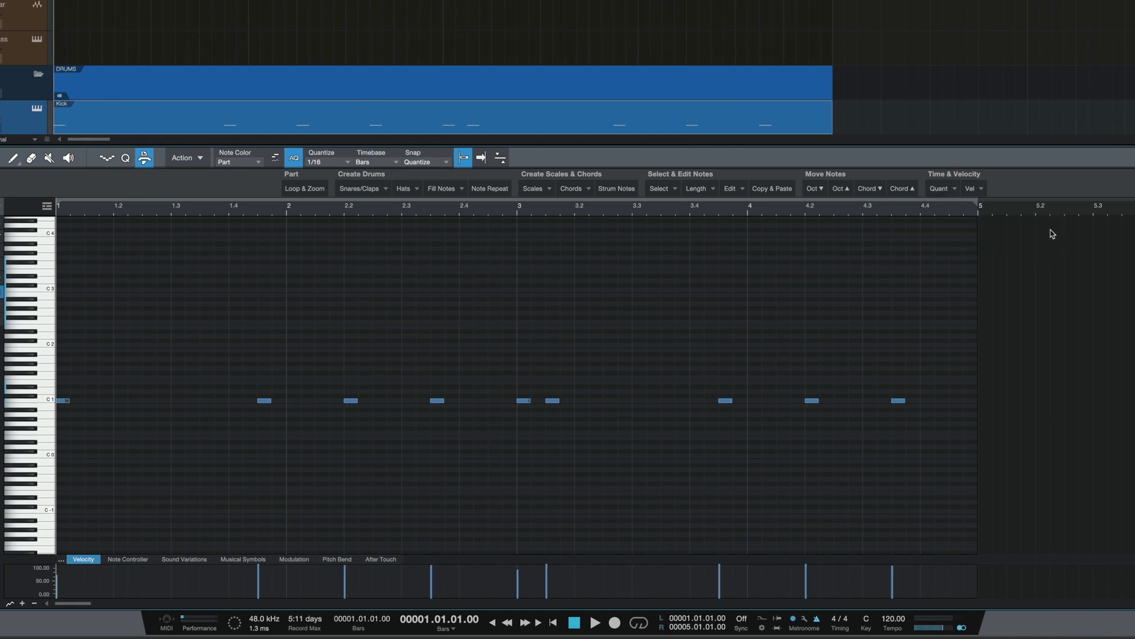
pyautogui.click(981, 191)
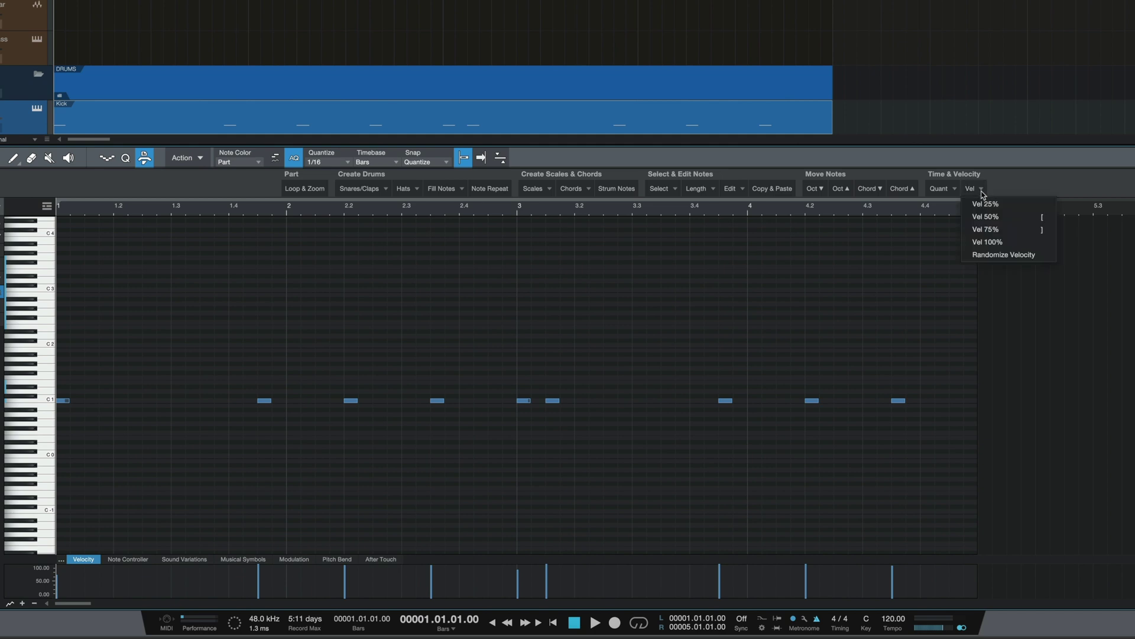
pyautogui.click(988, 241)
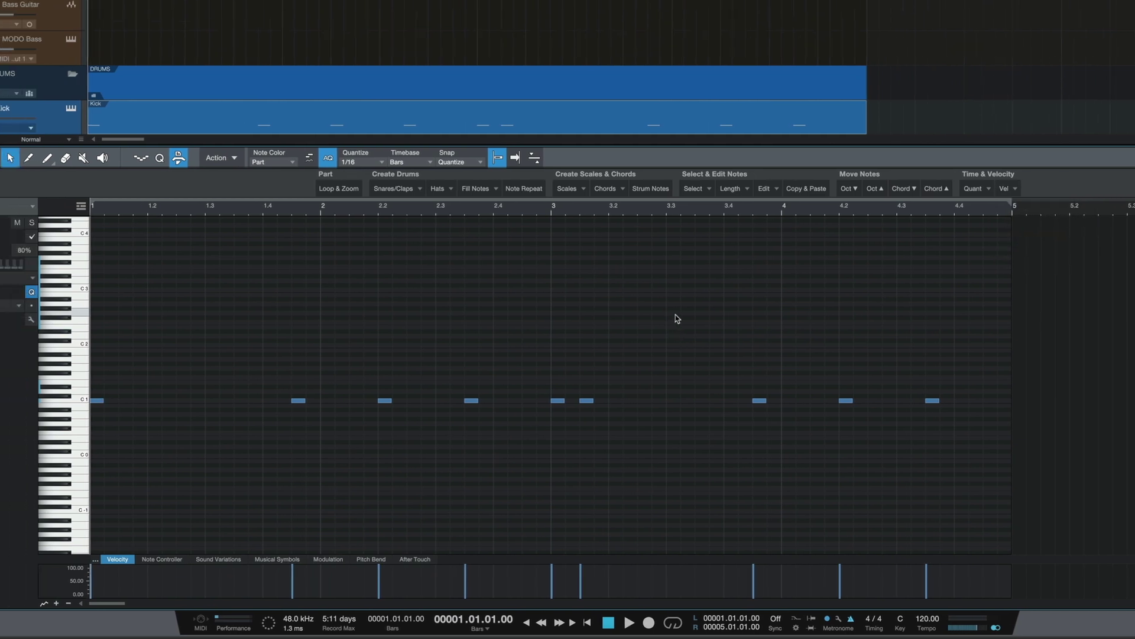
# Step: Play back the beat to check the edited kick, and return to the full arrangement view
pyautogui.press('space')
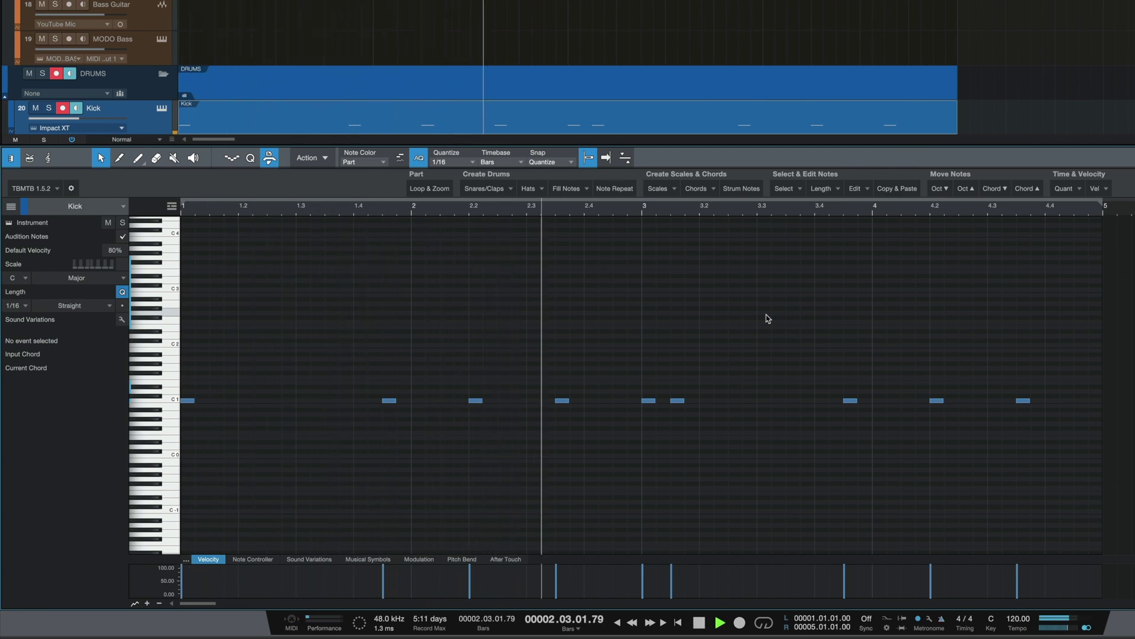
pyautogui.press('space')
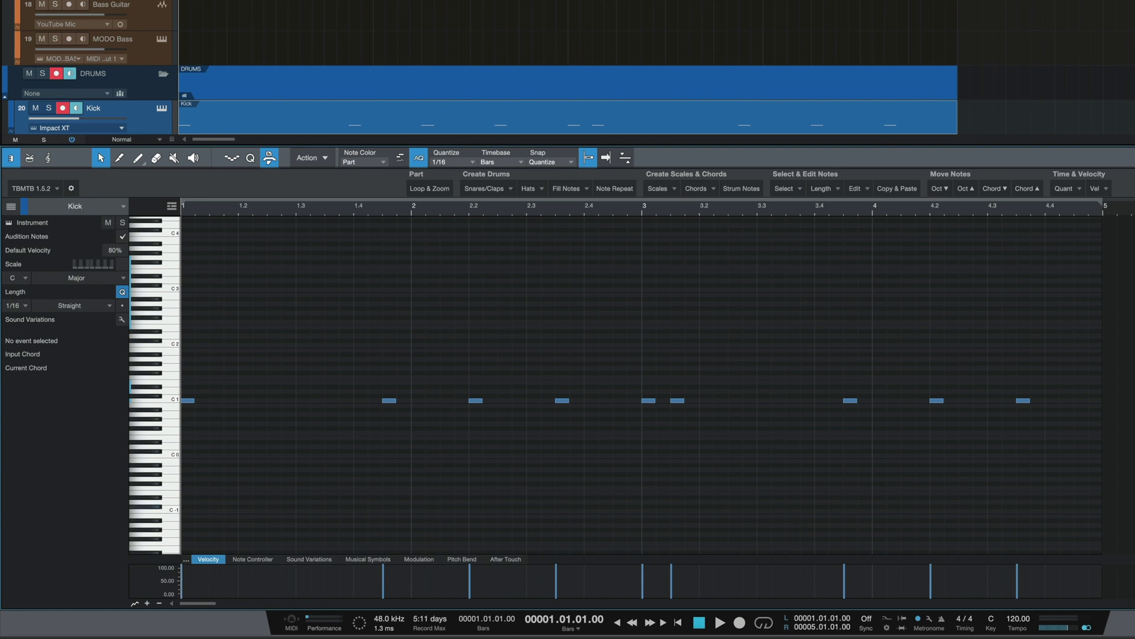
pyautogui.press('F2')
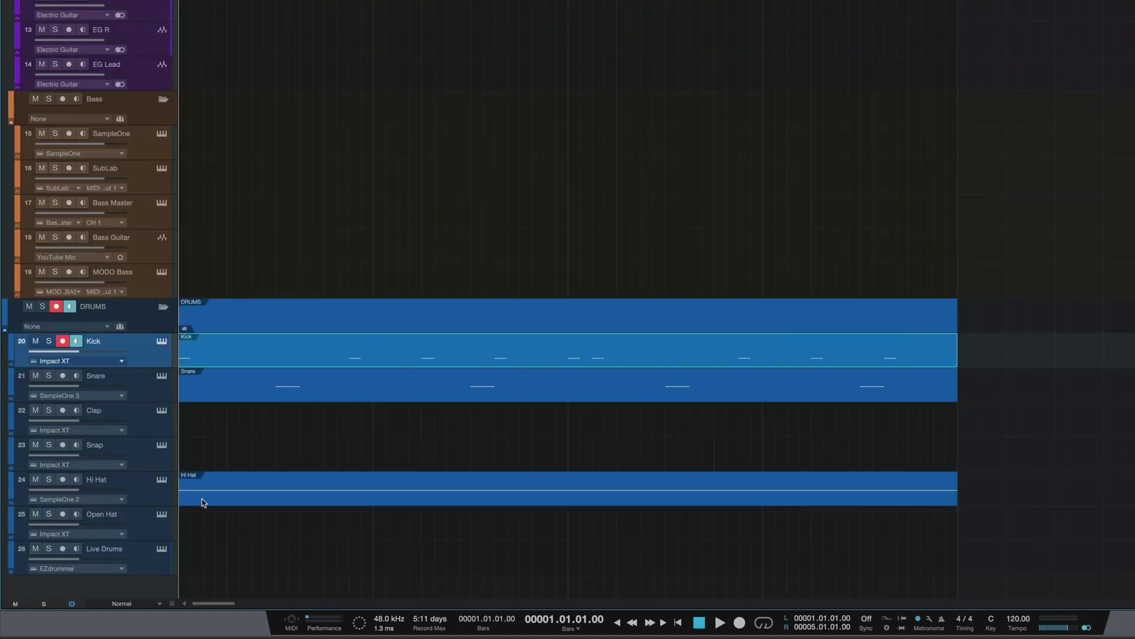
# Step: Fill a new four-bar Clap part with the Impact "Clap on 3" pattern and delete the claps in bars 2 and 4
pyautogui.doubleClick(227, 416)
pyautogui.doubleClick(227, 416)
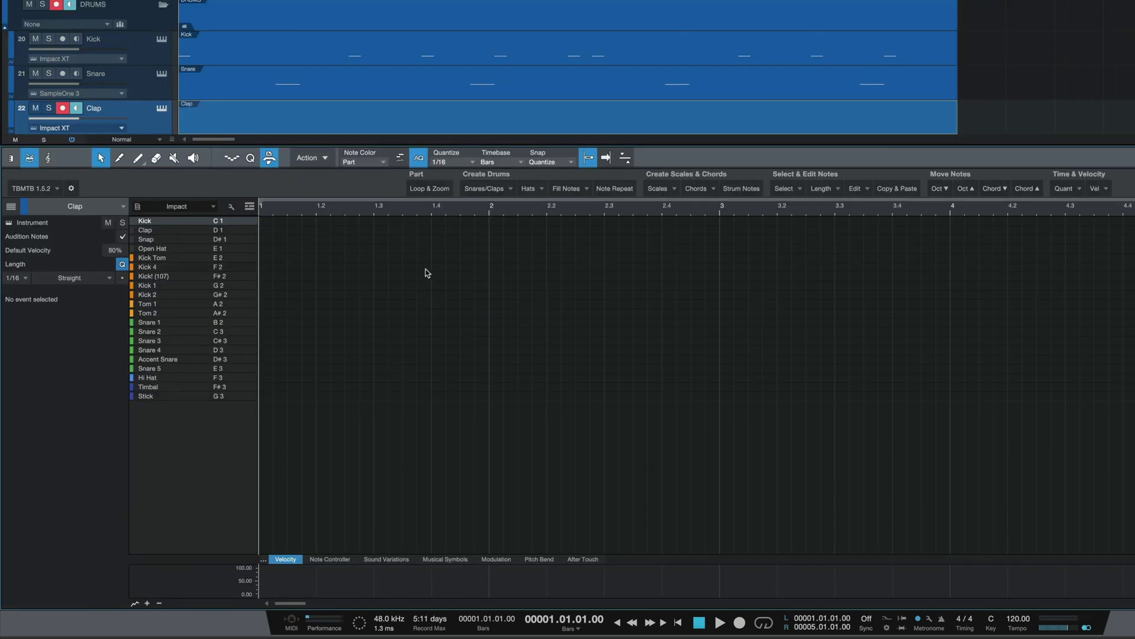
pyautogui.click(509, 191)
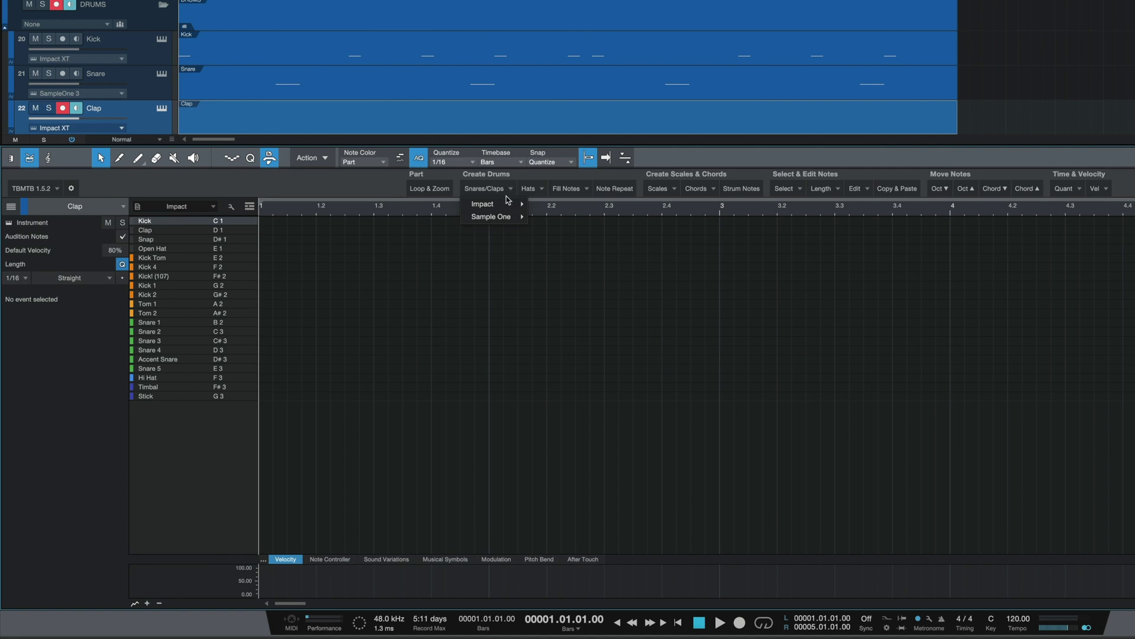
pyautogui.moveTo(507, 207)
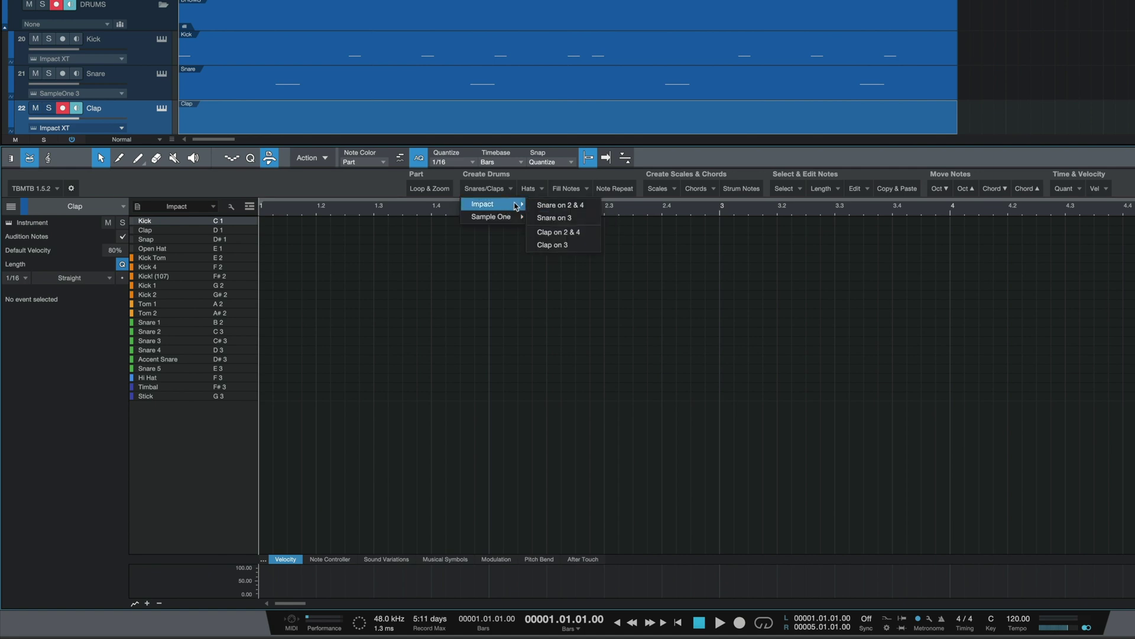
pyautogui.click(571, 246)
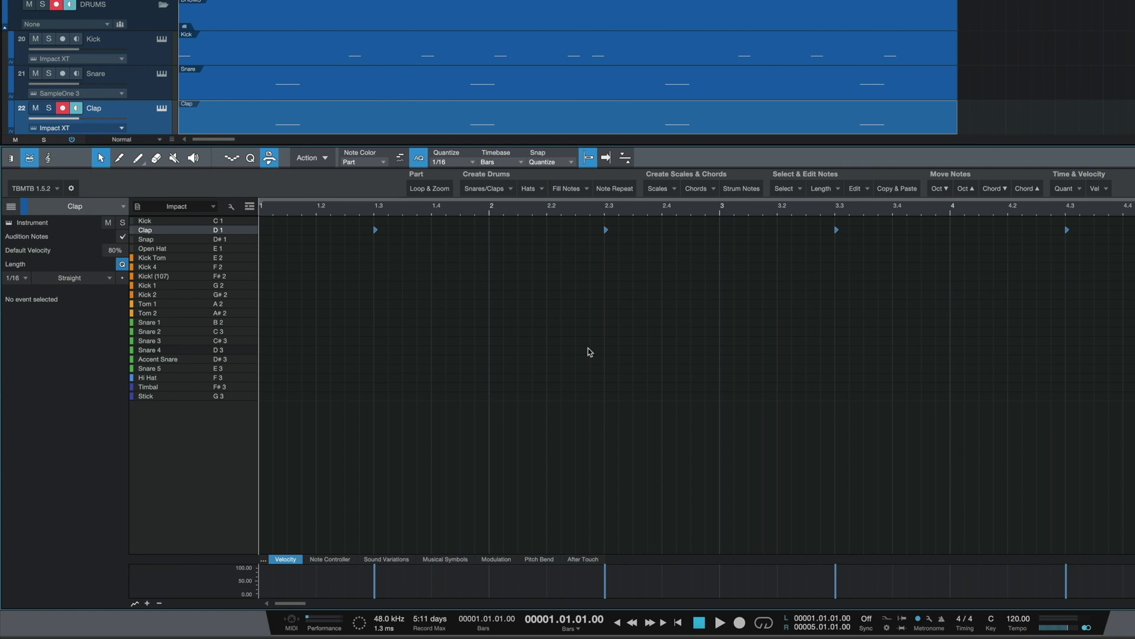
pyautogui.doubleClick(606, 230)
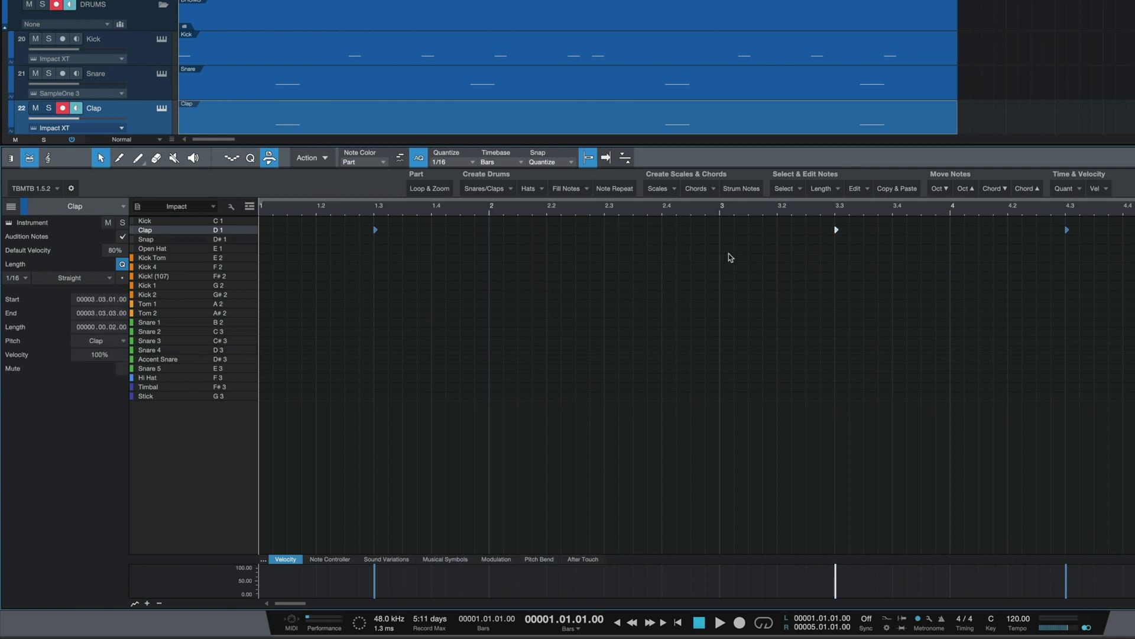
pyautogui.doubleClick(1067, 229)
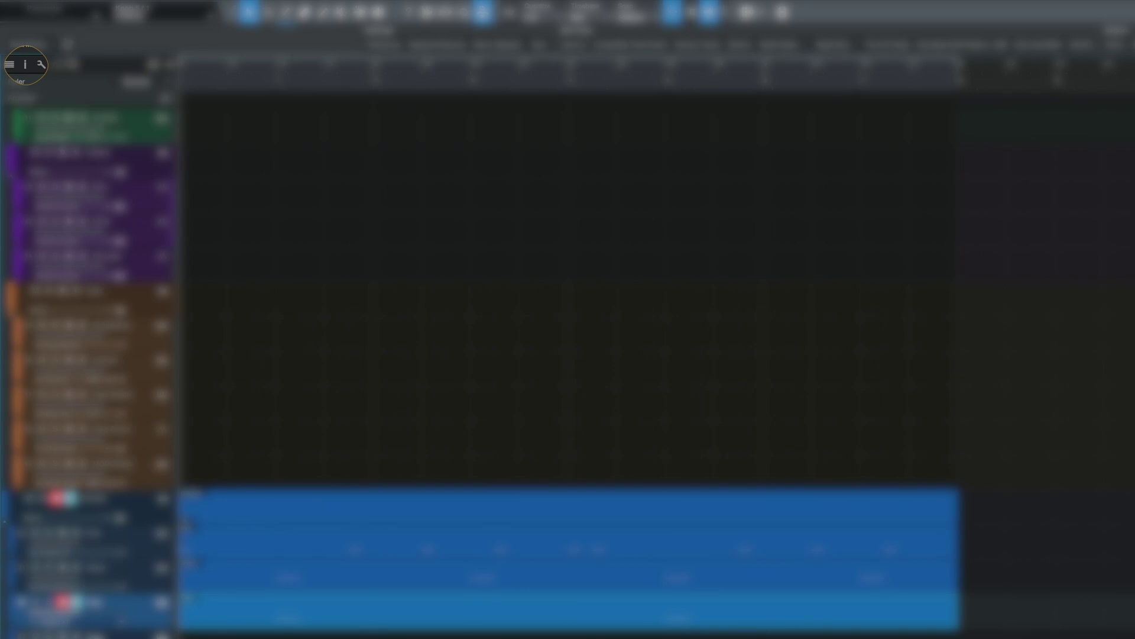
# Step: Show the track inspector and lower the Clap channel's volume to -24.7 dB
pyautogui.click(25, 63)
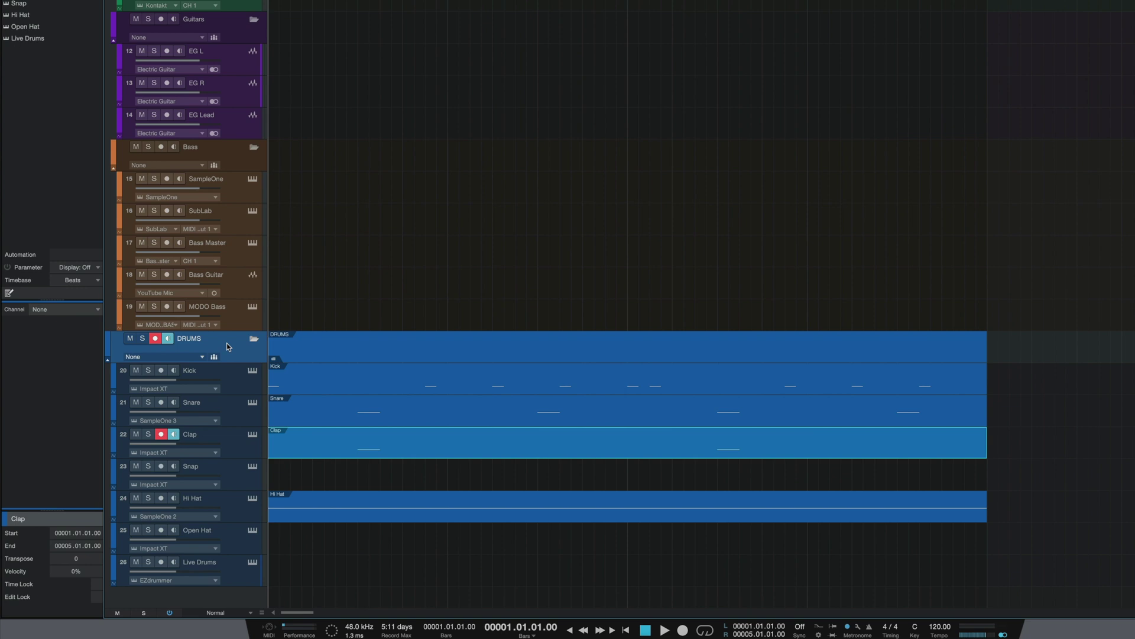
pyautogui.click(236, 453)
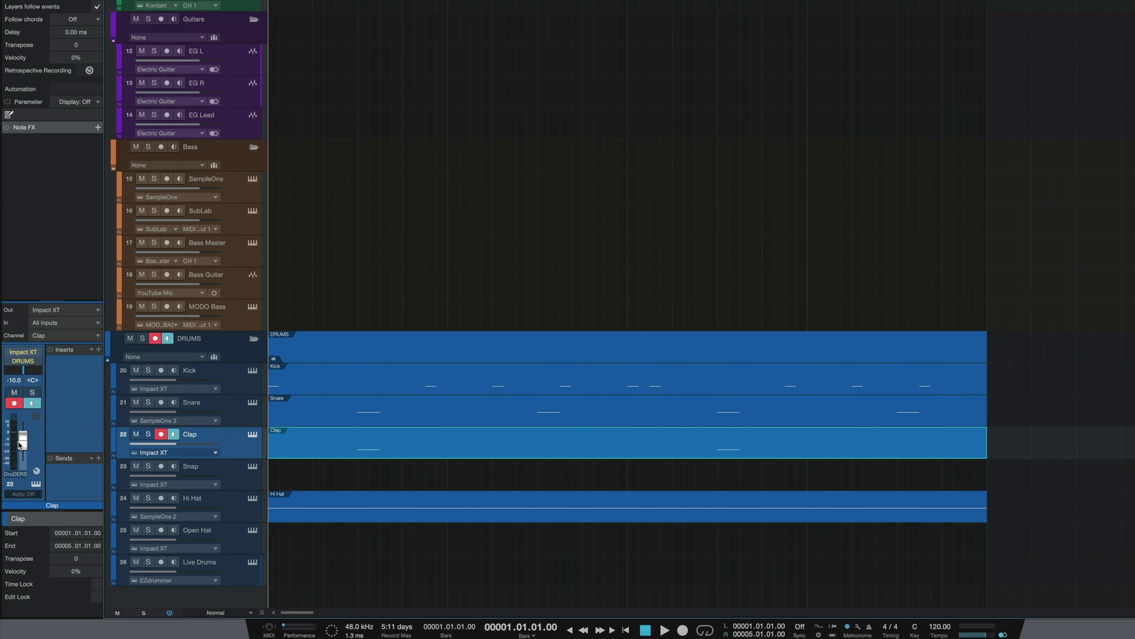
pyautogui.moveTo(18, 448); pyautogui.dragTo(17, 450)
# Step: Insert ValhallaVintageVerb on the Clap channel and set its mix to 35.4 %
pyautogui.click(98, 350)
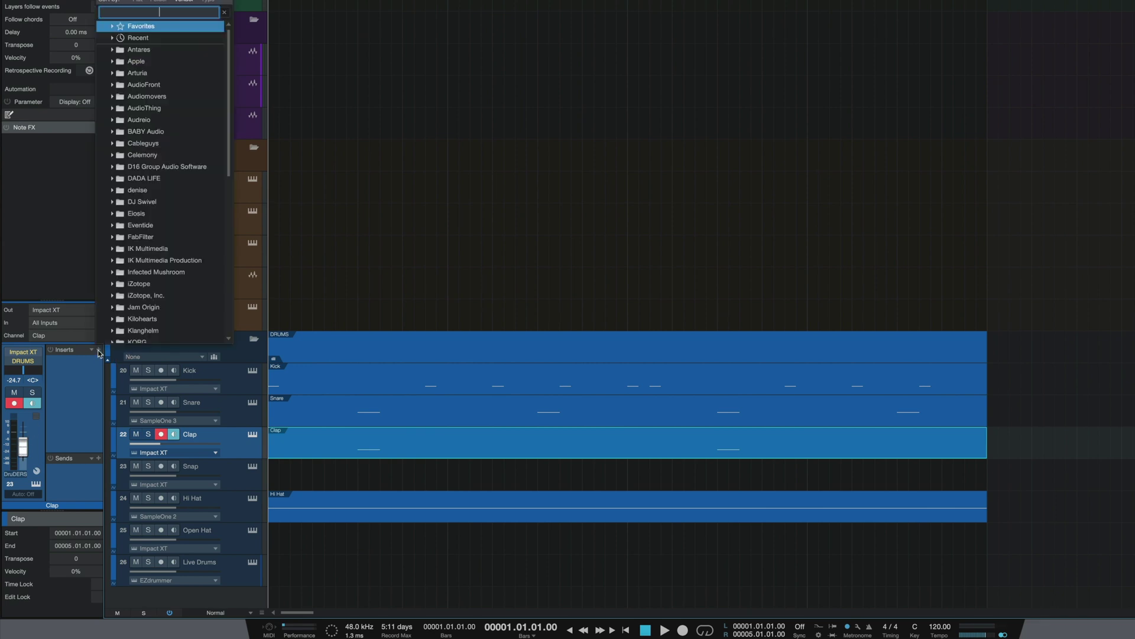
pyautogui.write('valhall')
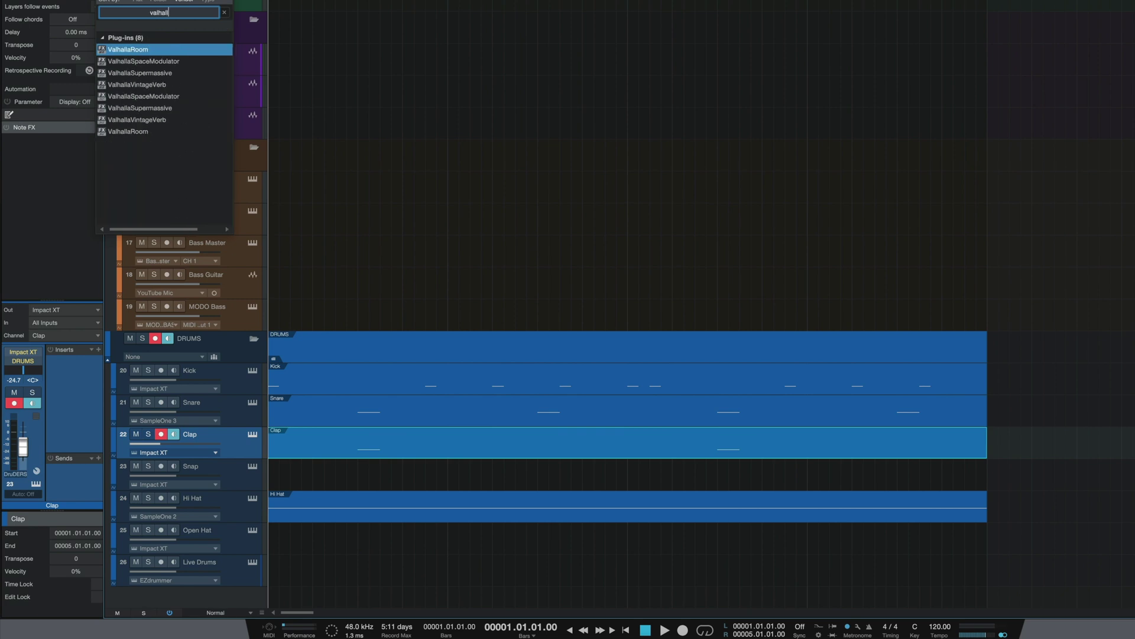
pyautogui.press('Down')
pyautogui.press('Down')
pyautogui.press('Down')
pyautogui.press('Return')
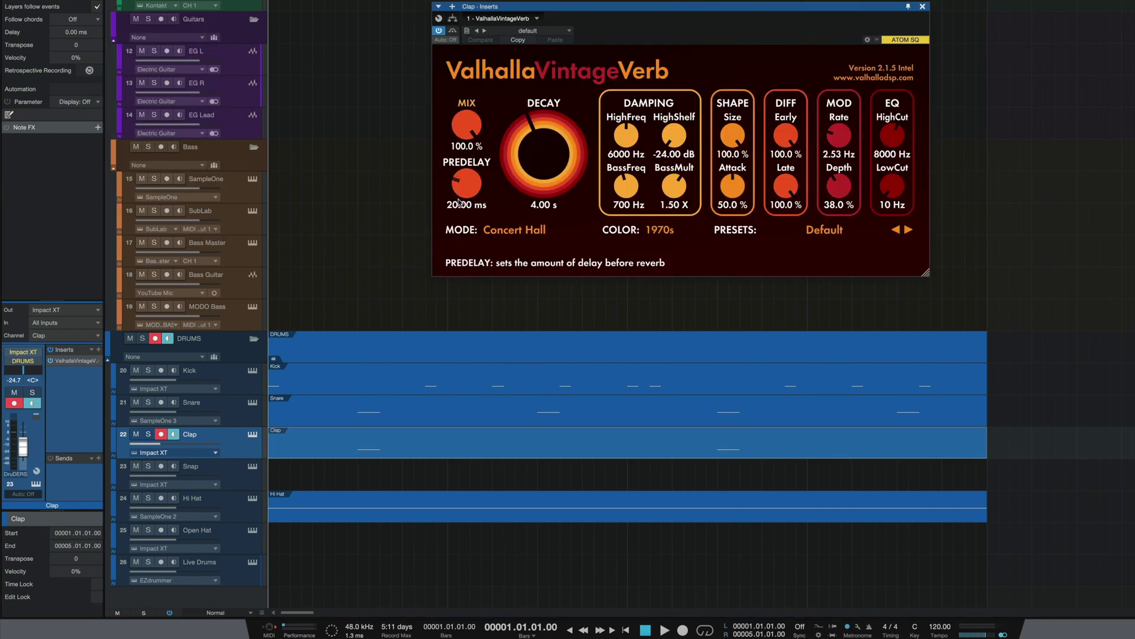
pyautogui.moveTo(461, 128); pyautogui.dragTo(453, 176)
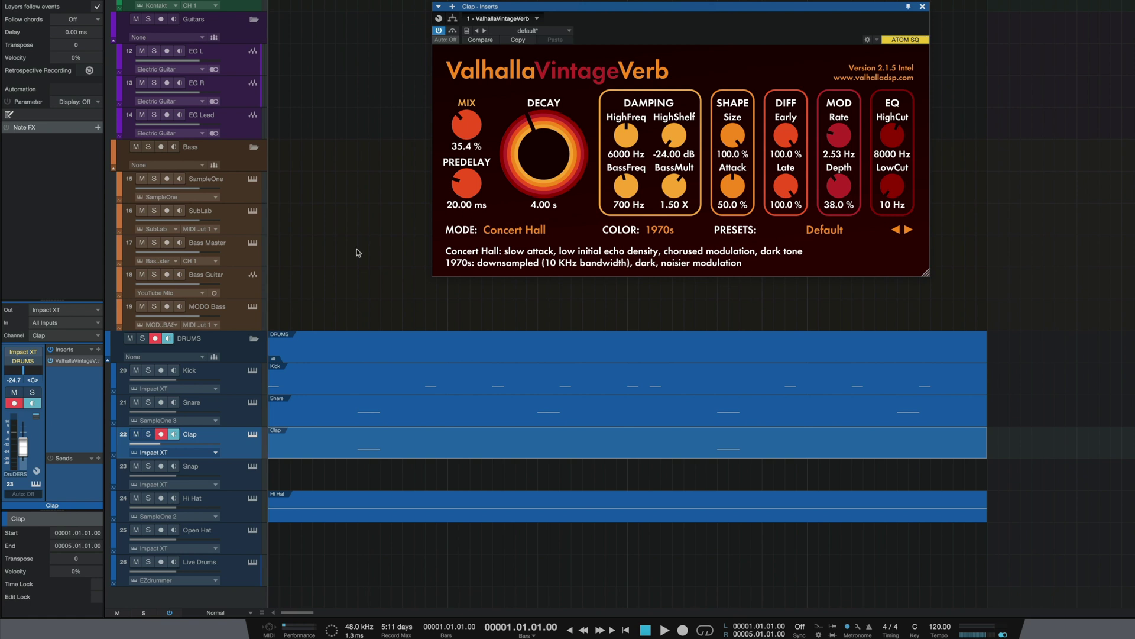
# Step: Play back the four-bar beat to hear the reverberated clap, and close the ValhallaVintageVerb window
pyautogui.press('space')
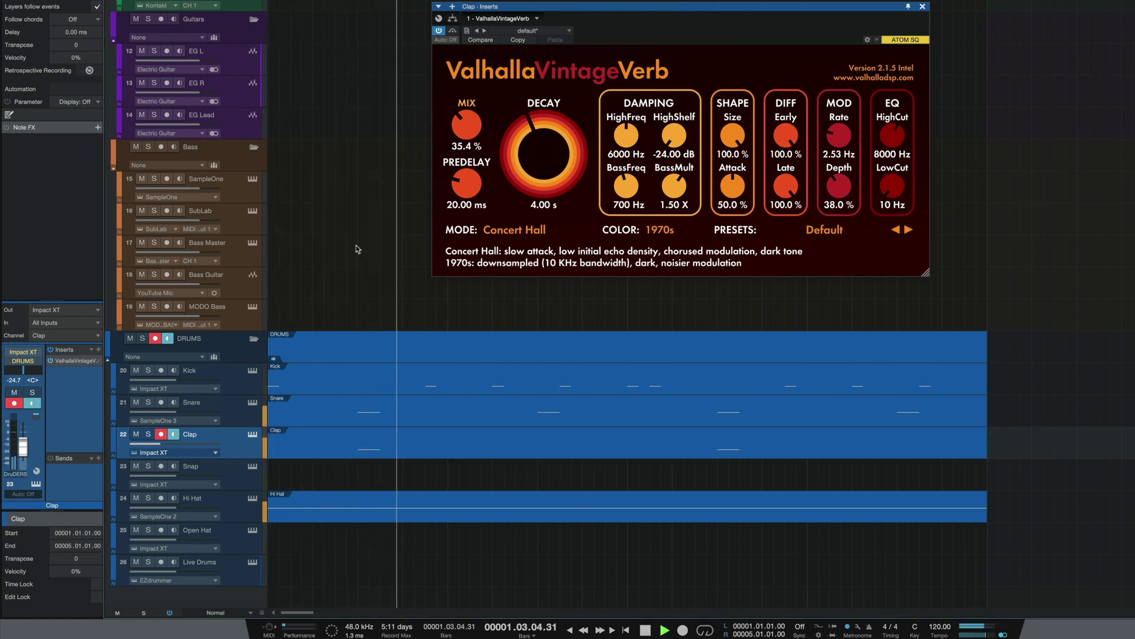
pyautogui.click(923, 7)
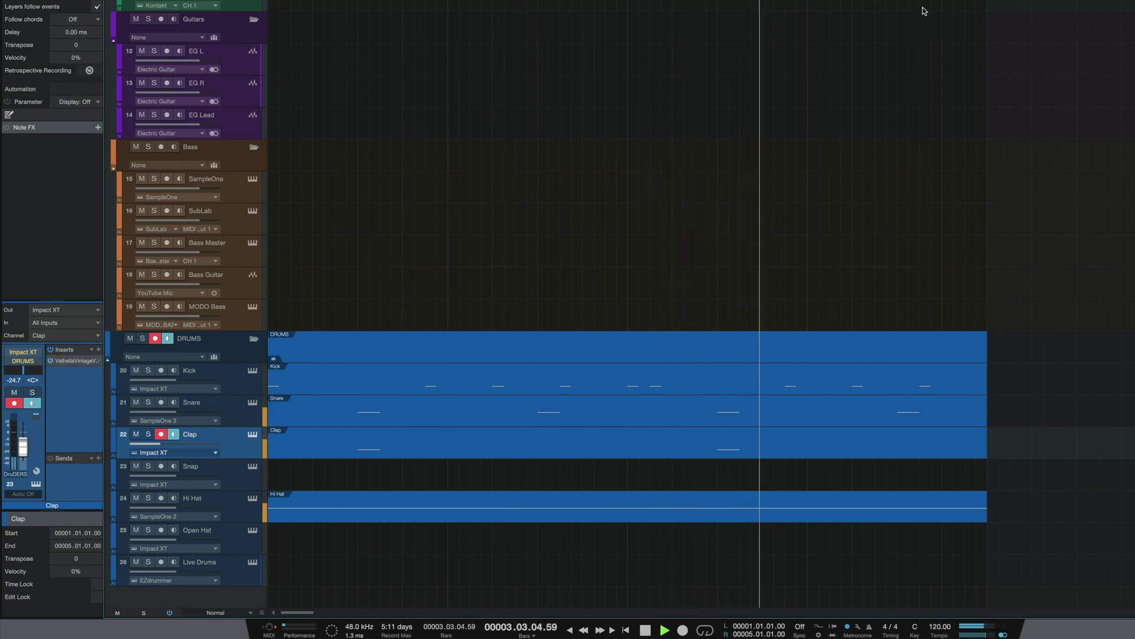
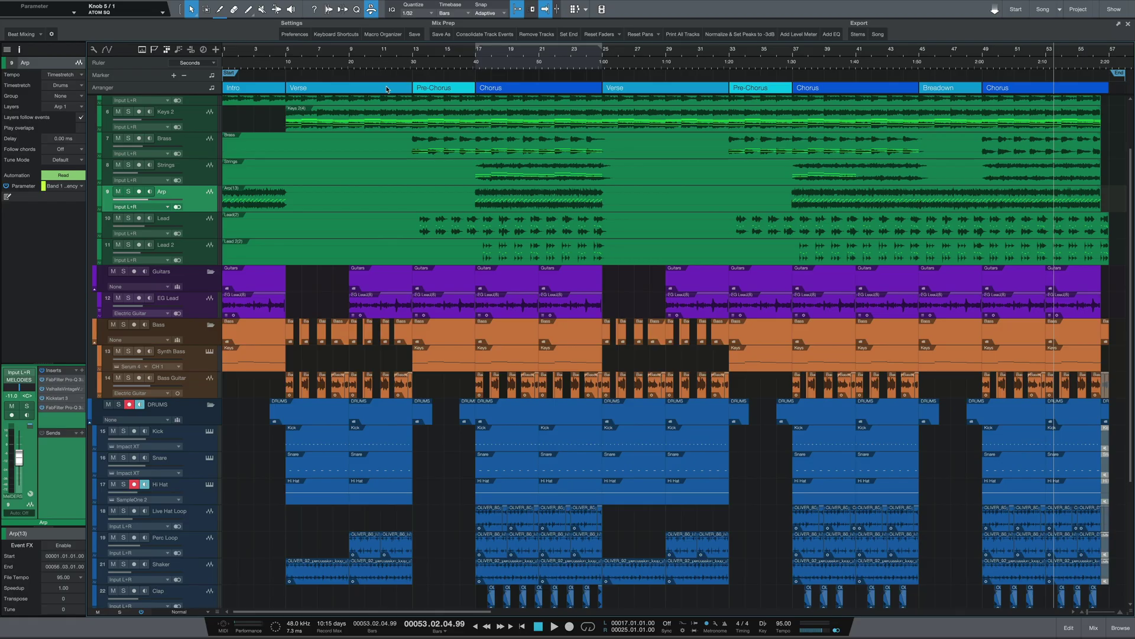
# Step: Select the two Snare parts in the first Chorus of the full song and inspect the Snare pad's sample in Impact XT
pyautogui.click(526, 92)
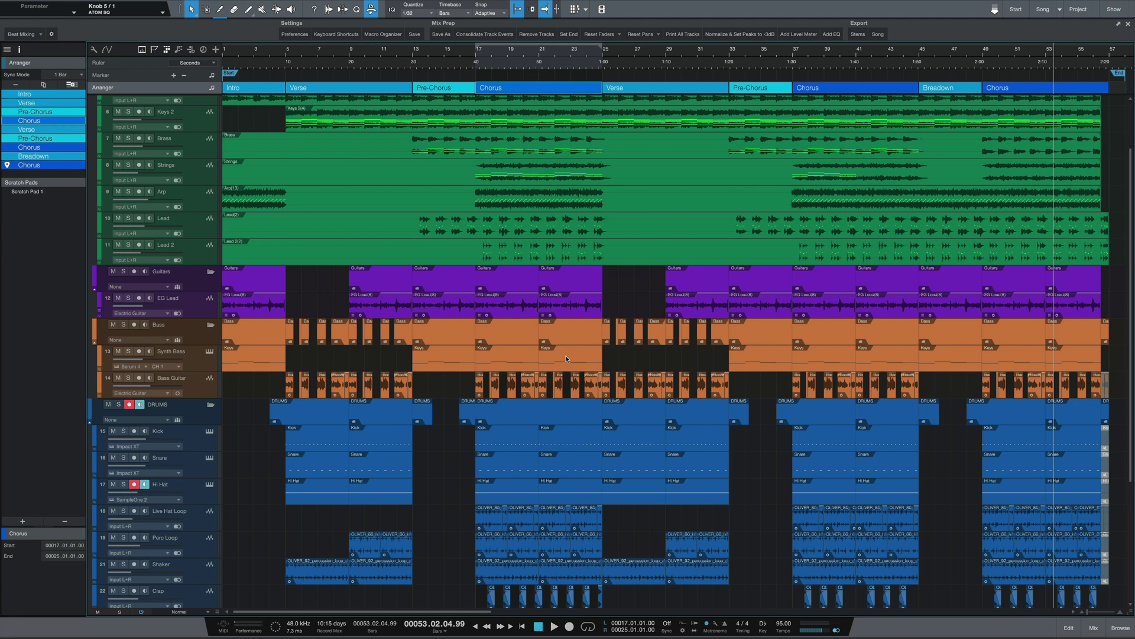
pyautogui.scroll(-3, 536, 319)
pyautogui.click(506, 273)
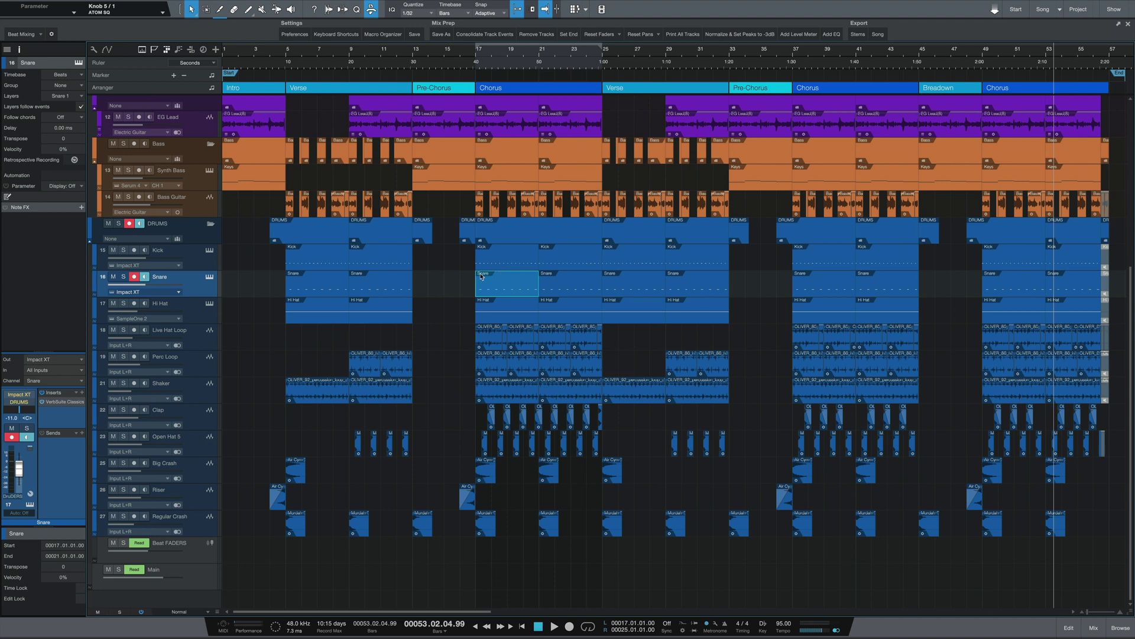
pyautogui.moveTo(479, 283); pyautogui.dragTo(578, 276)
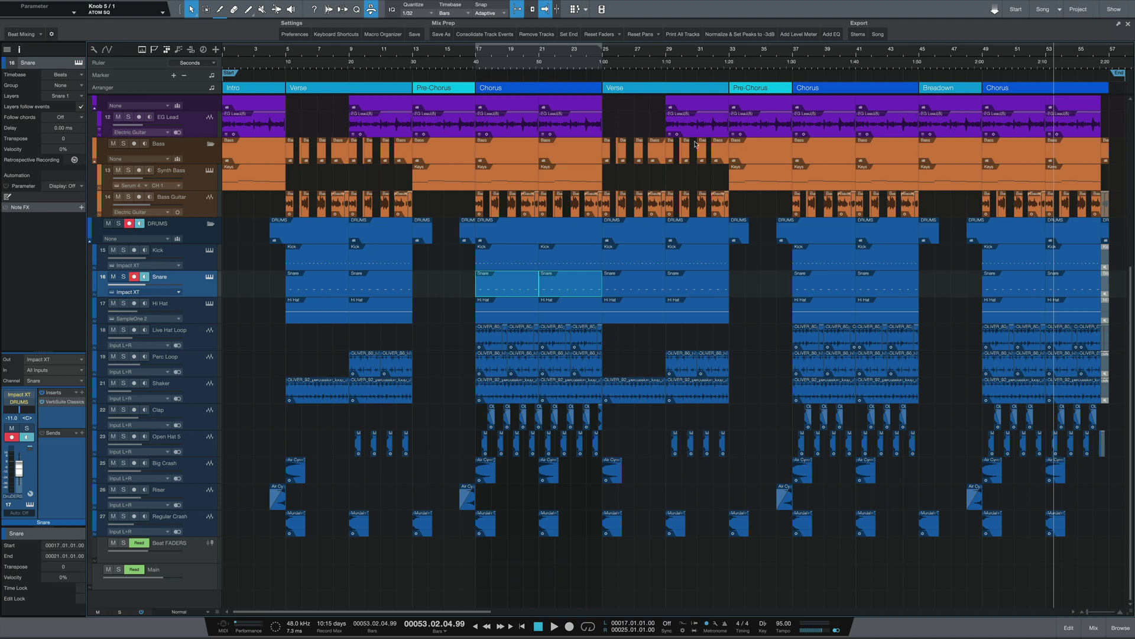
pyautogui.click(210, 250)
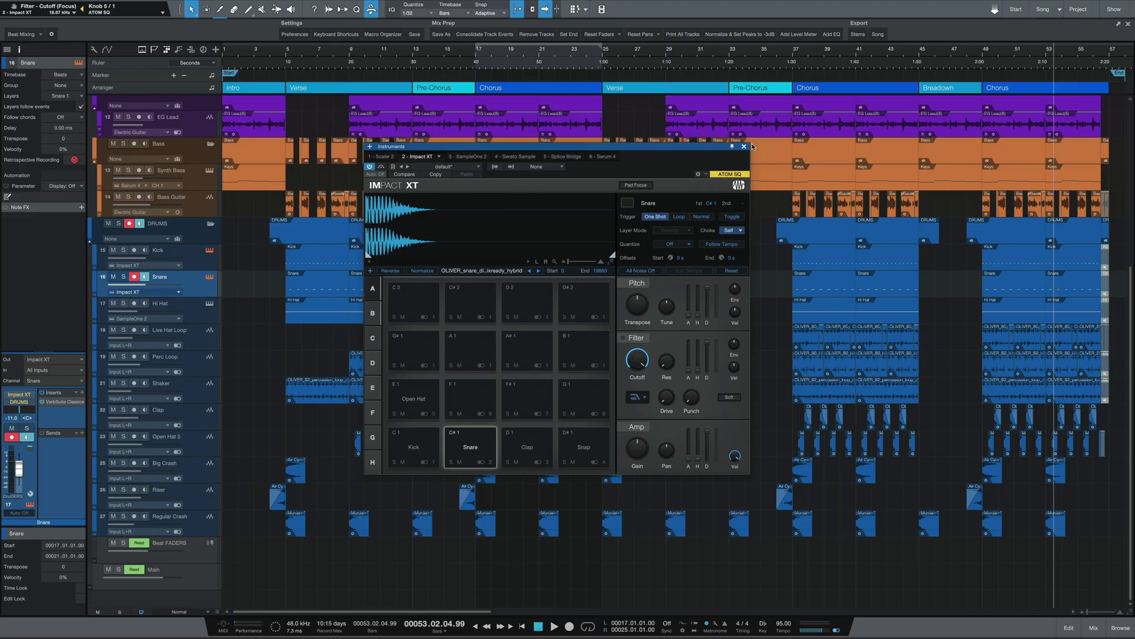
pyautogui.click(744, 146)
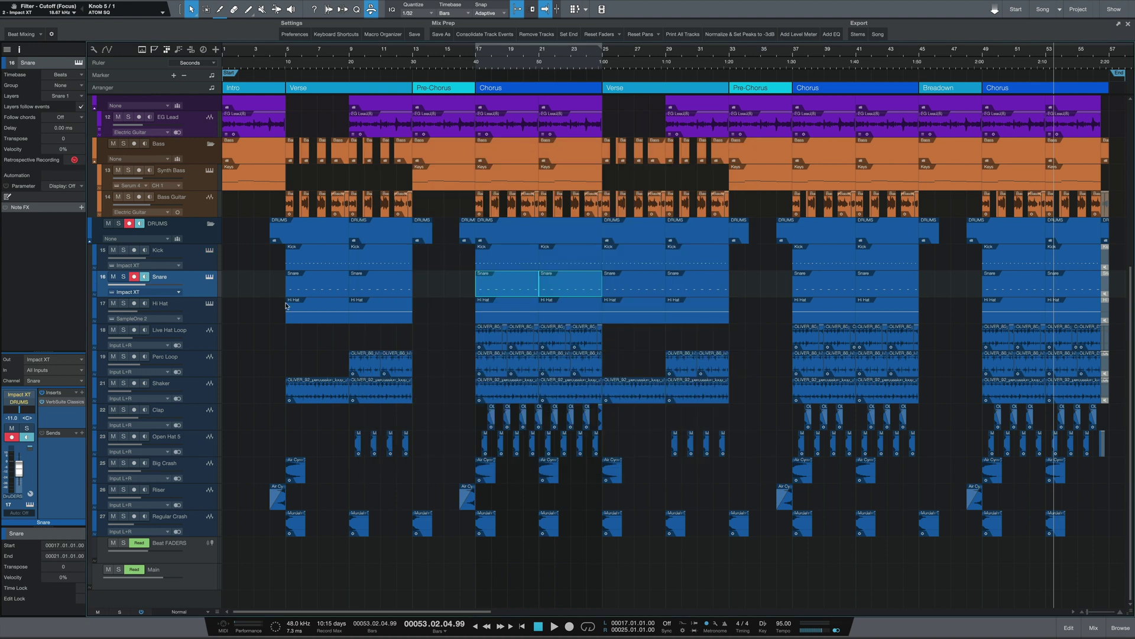
# Step: Examine the Kick part at the start of the first Chorus in the note editor's piano view, and return to the full arrangement
pyautogui.doubleClick(514, 268)
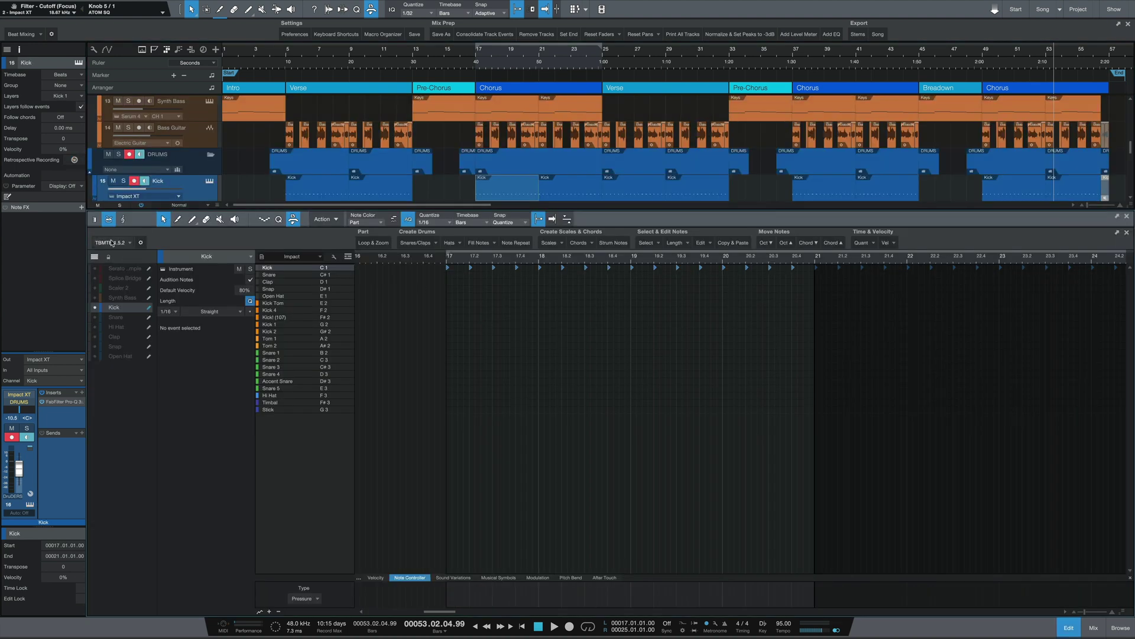
pyautogui.click(94, 219)
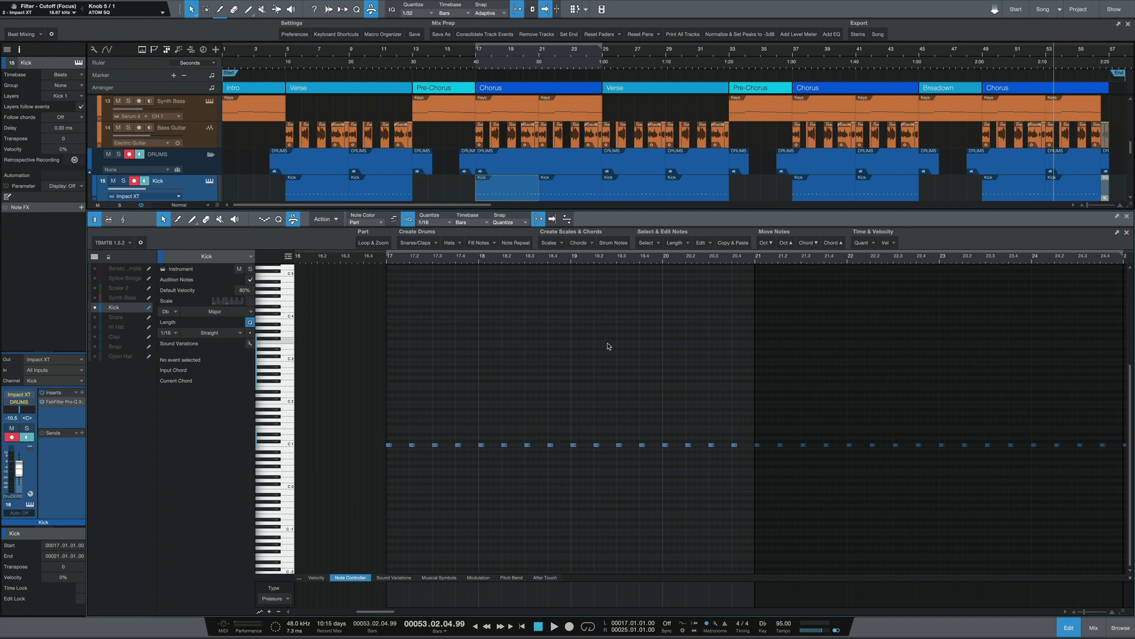
pyautogui.scroll(1, 609, 346)
pyautogui.hotkey('ctrl', 'a')
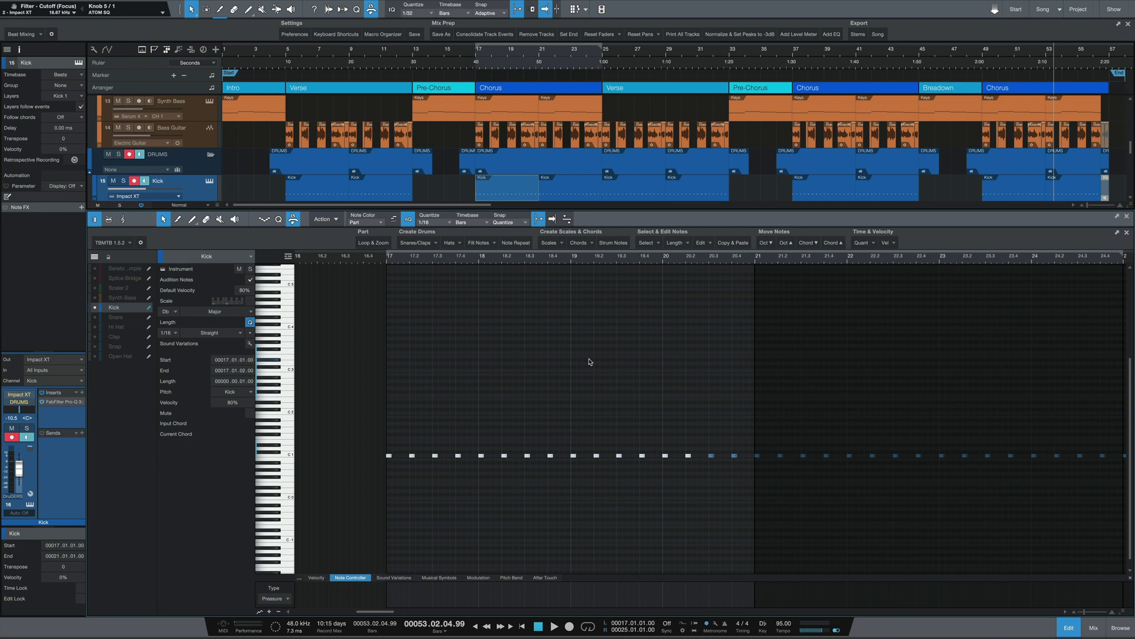
pyautogui.moveTo(484, 347); pyautogui.dragTo(429, 533)
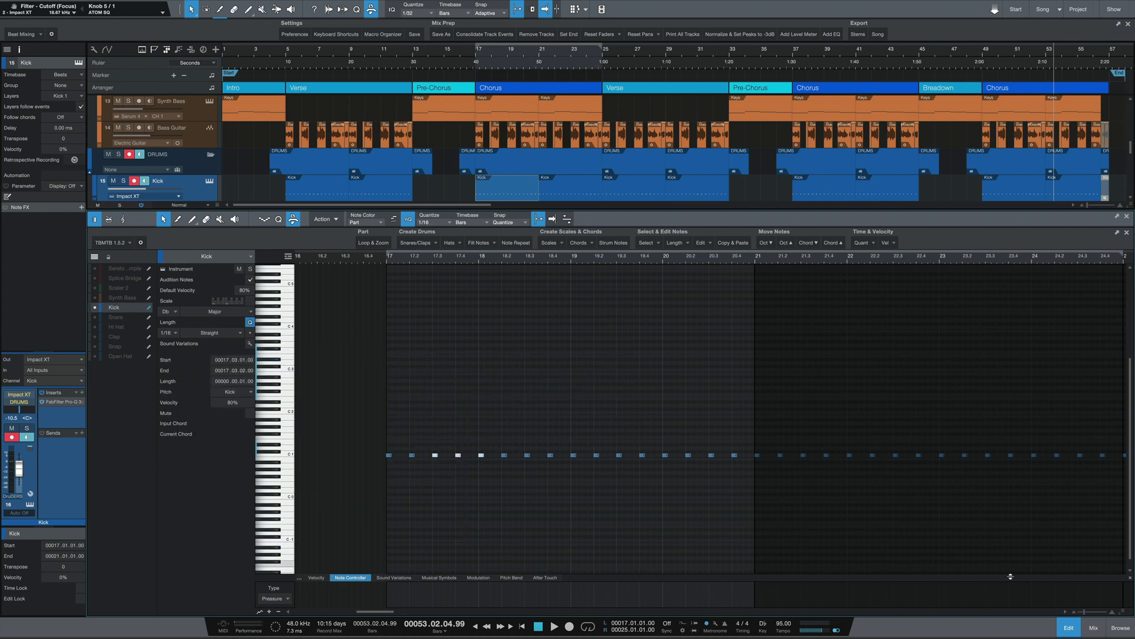
pyautogui.click(1067, 628)
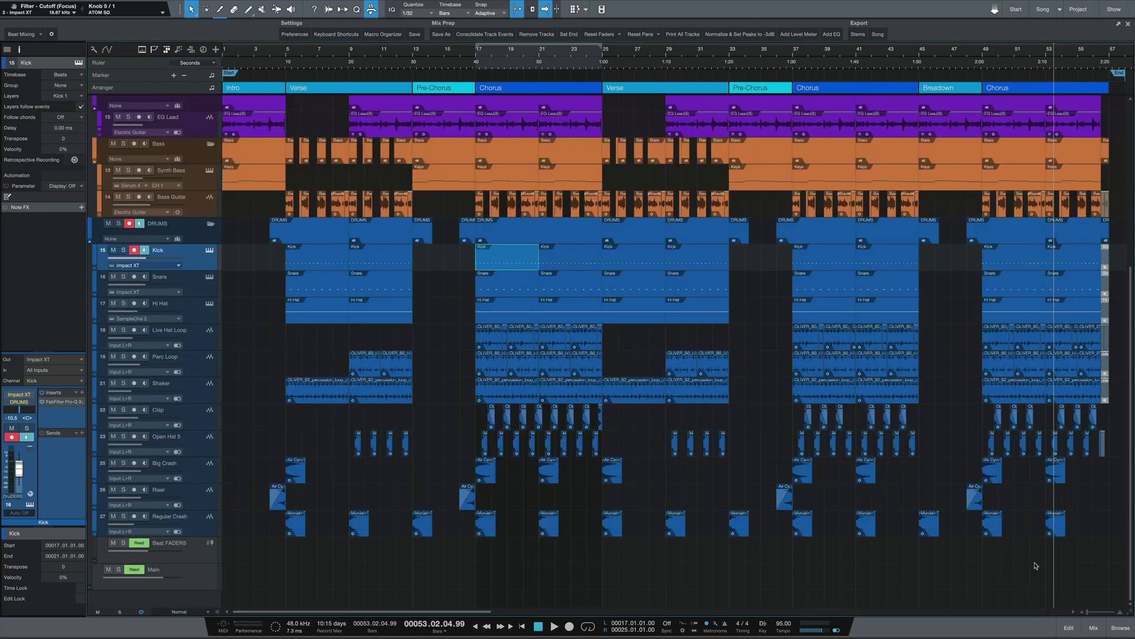
# Step: Inspect the hi-hat sample in SampleOne XT and select the Live Hat Loop clip at bar 21 in the first Chorus
pyautogui.click(209, 251)
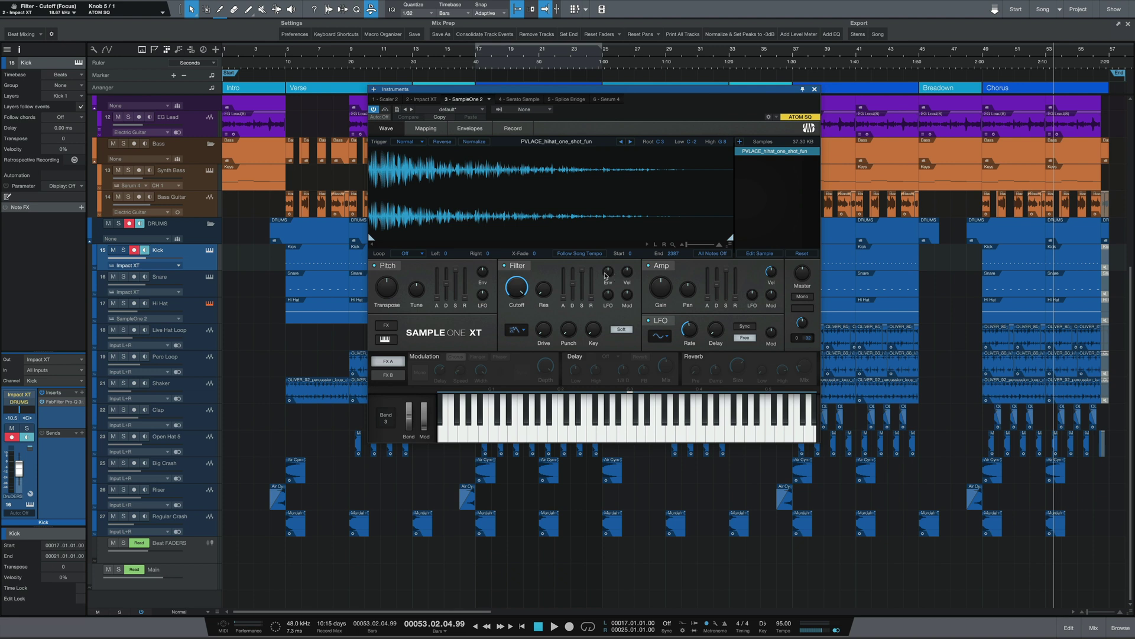
pyautogui.click(814, 89)
pyautogui.click(549, 348)
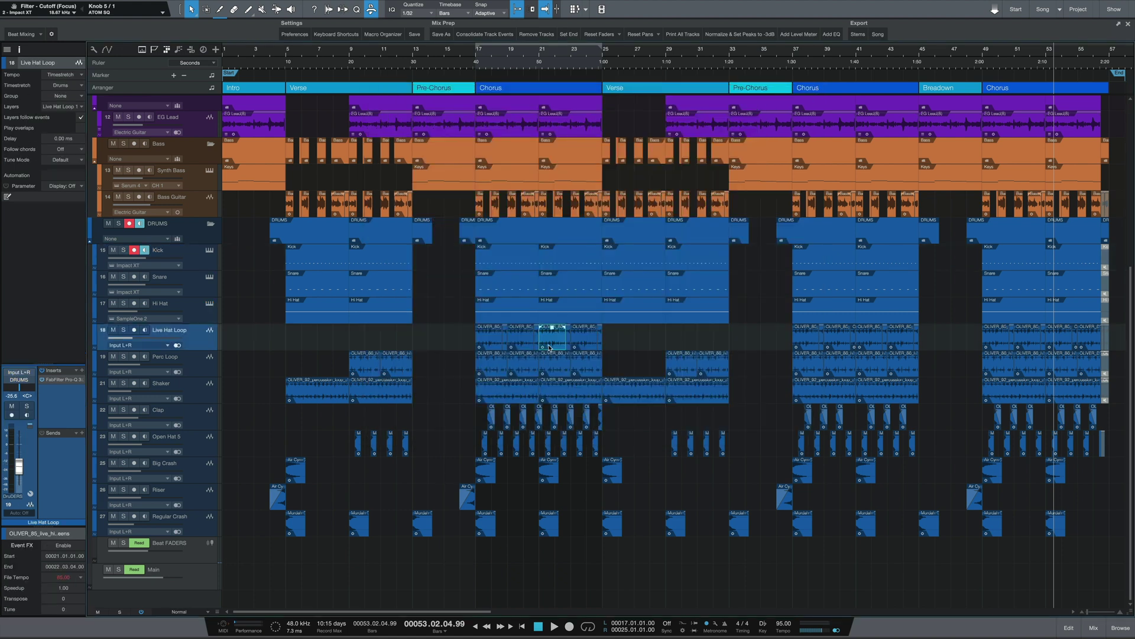